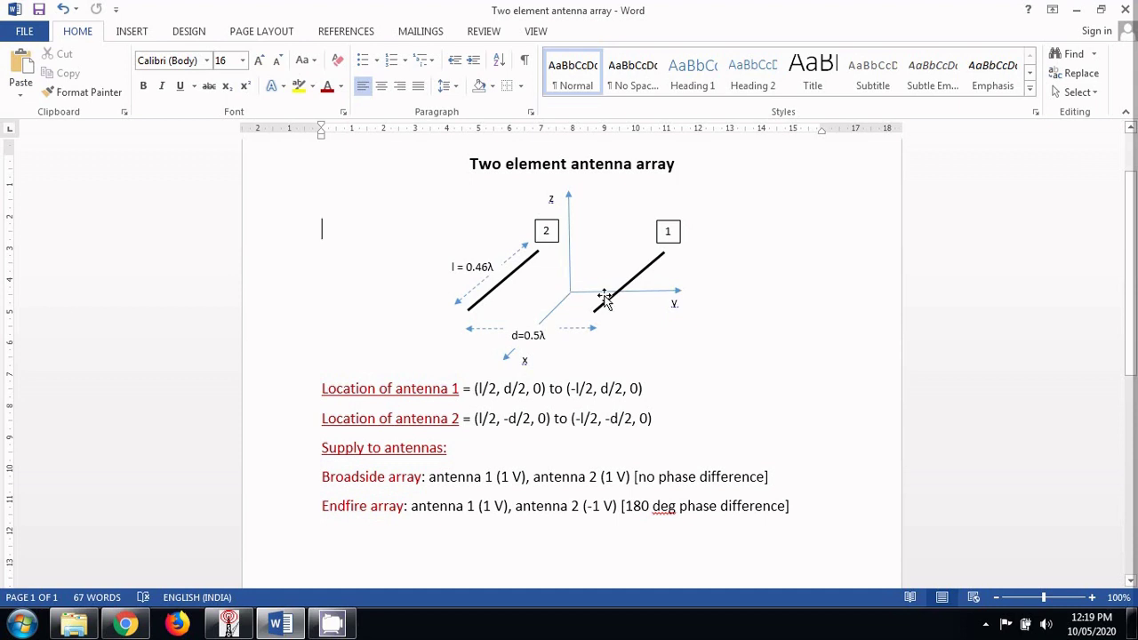
# Highlight the d/2 and -d/2 terms in both antennas' coordinates in the array notes.
pyautogui.doubleClick(525, 392)
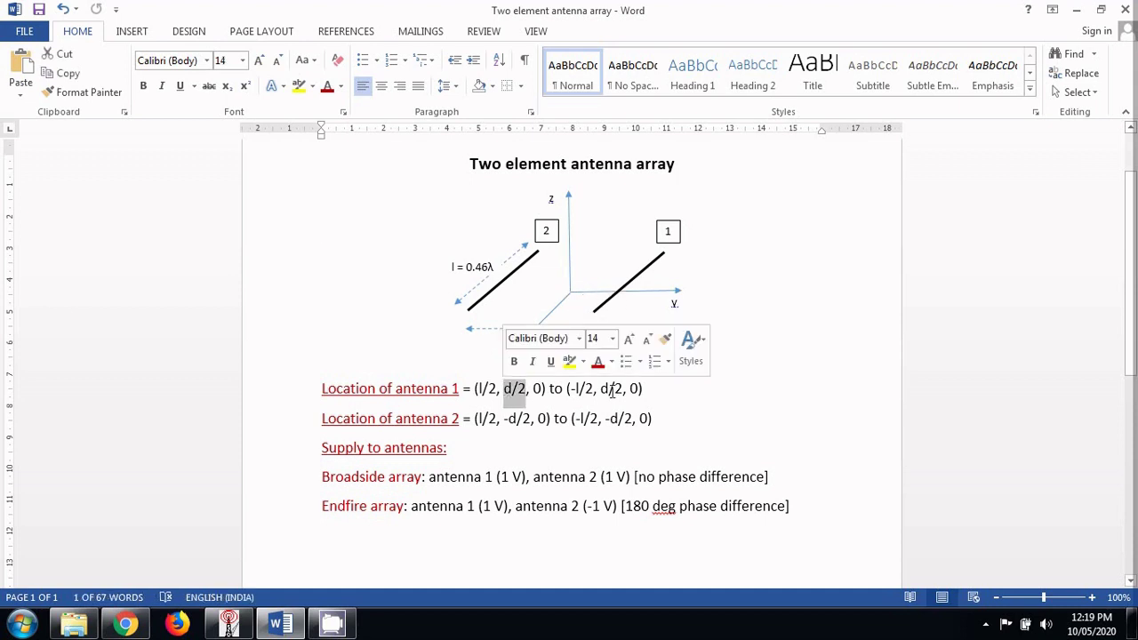
pyautogui.moveTo(601, 392); pyautogui.dragTo(626, 388)
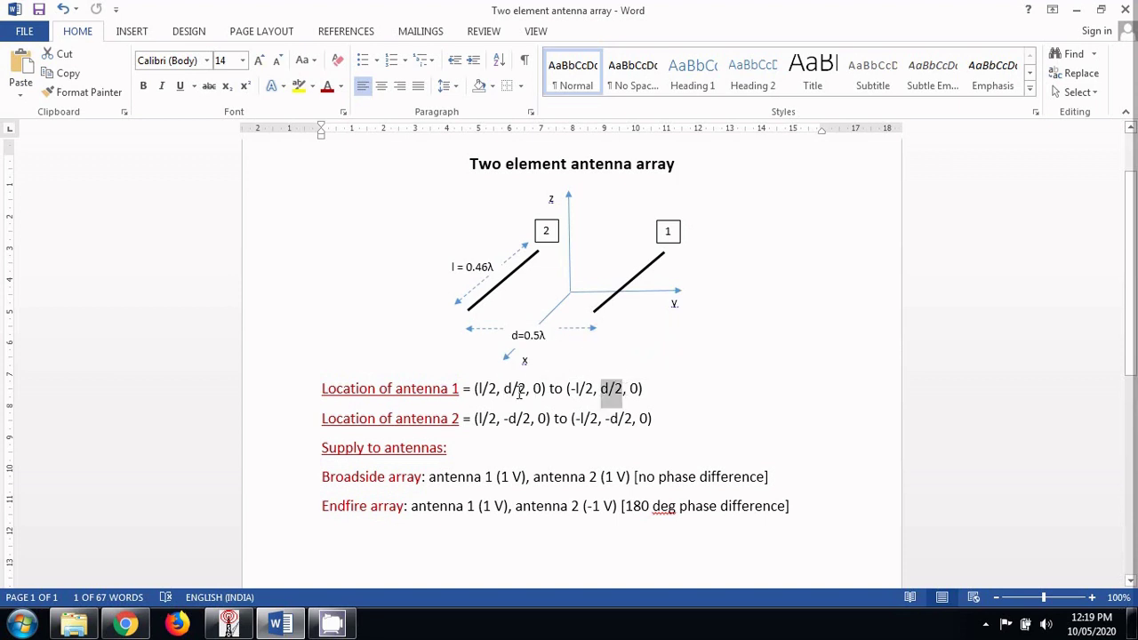
pyautogui.click(605, 392)
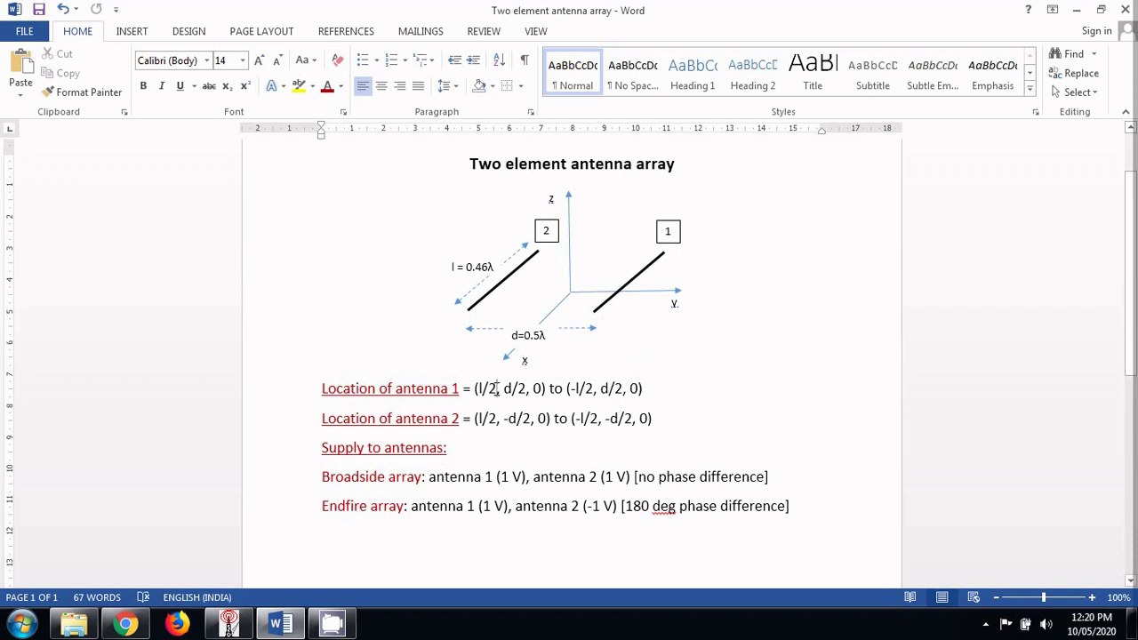
pyautogui.click(497, 388)
pyautogui.moveTo(504, 418); pyautogui.dragTo(538, 420)
pyautogui.moveTo(609, 420); pyautogui.dragTo(638, 420)
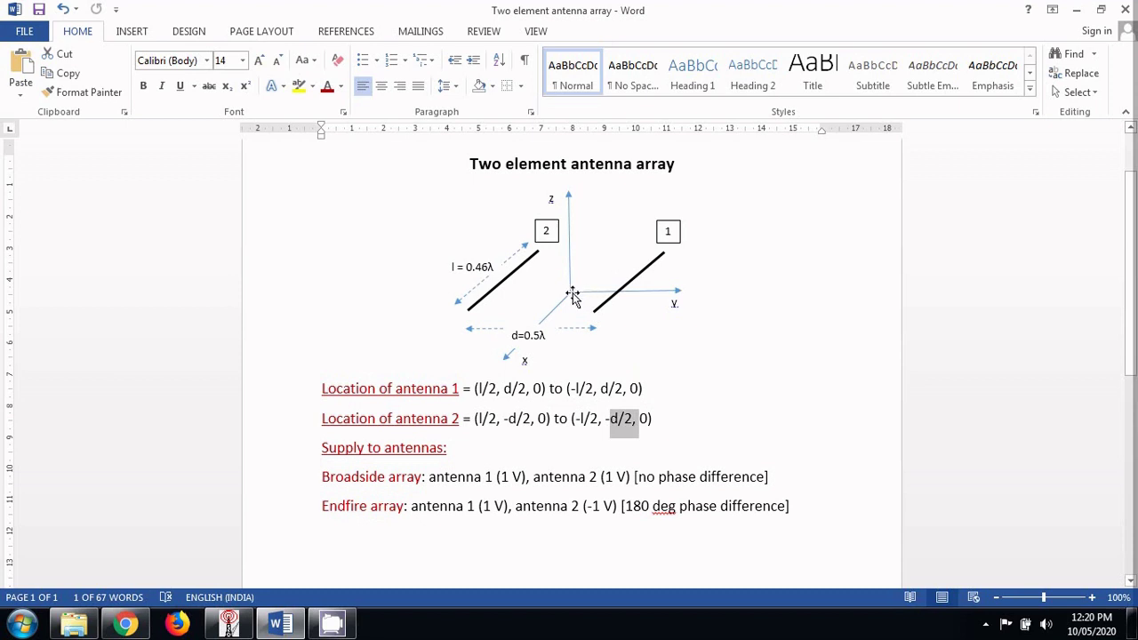
pyautogui.click(498, 425)
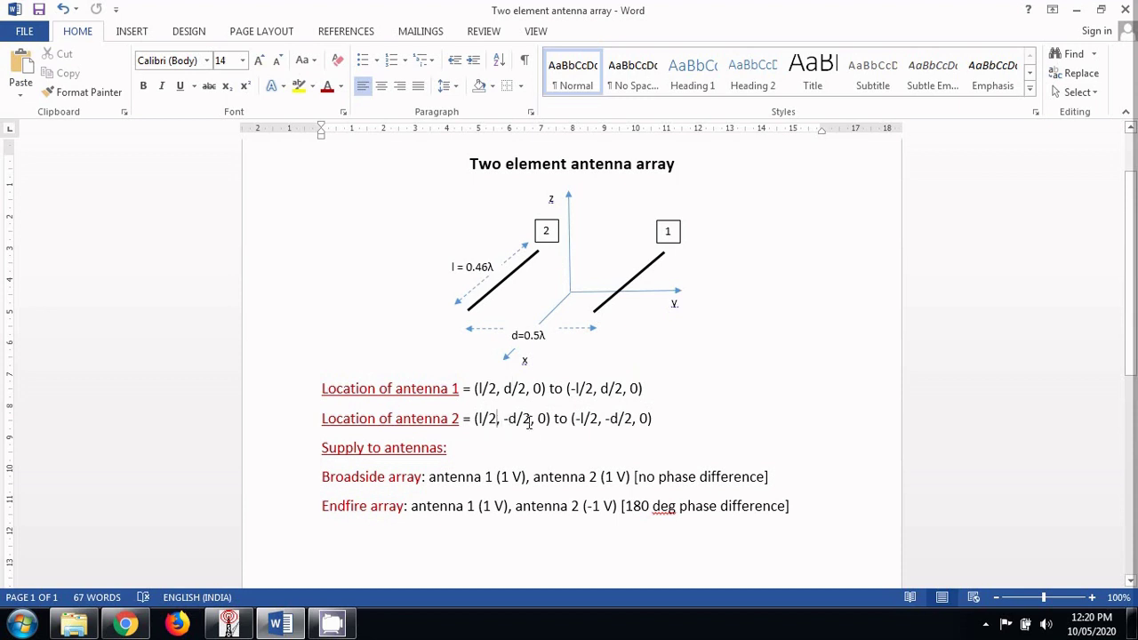
# Highlight the 180° phase difference on the Endfire array line in the notes.
pyautogui.scroll(-1, 527, 419)
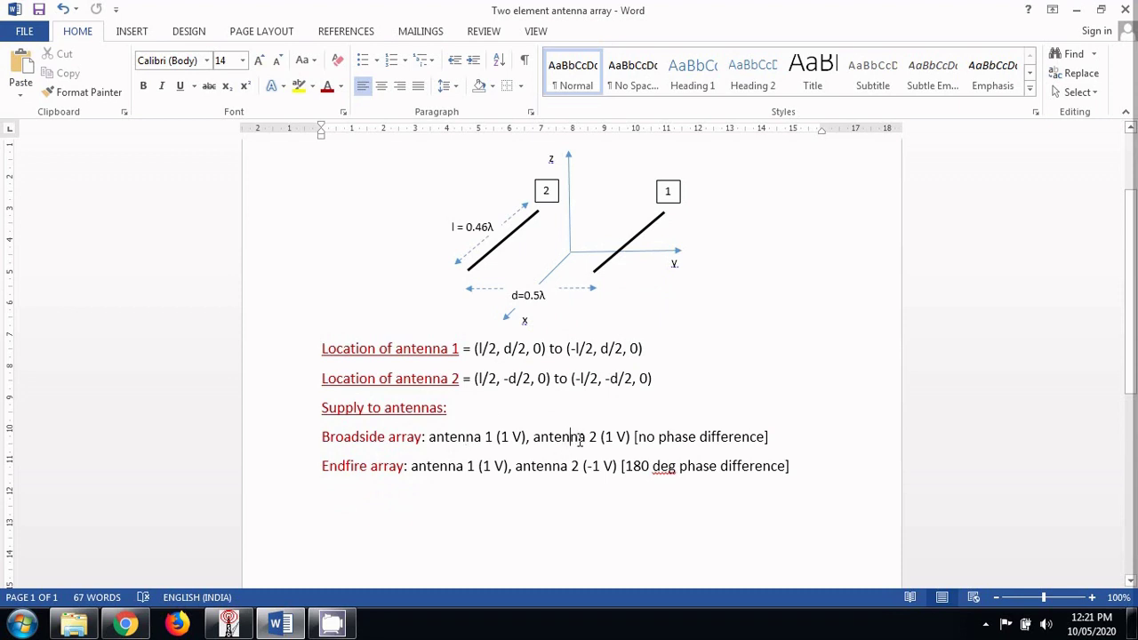
pyautogui.click(333, 470)
pyautogui.moveTo(625, 466); pyautogui.dragTo(722, 476)
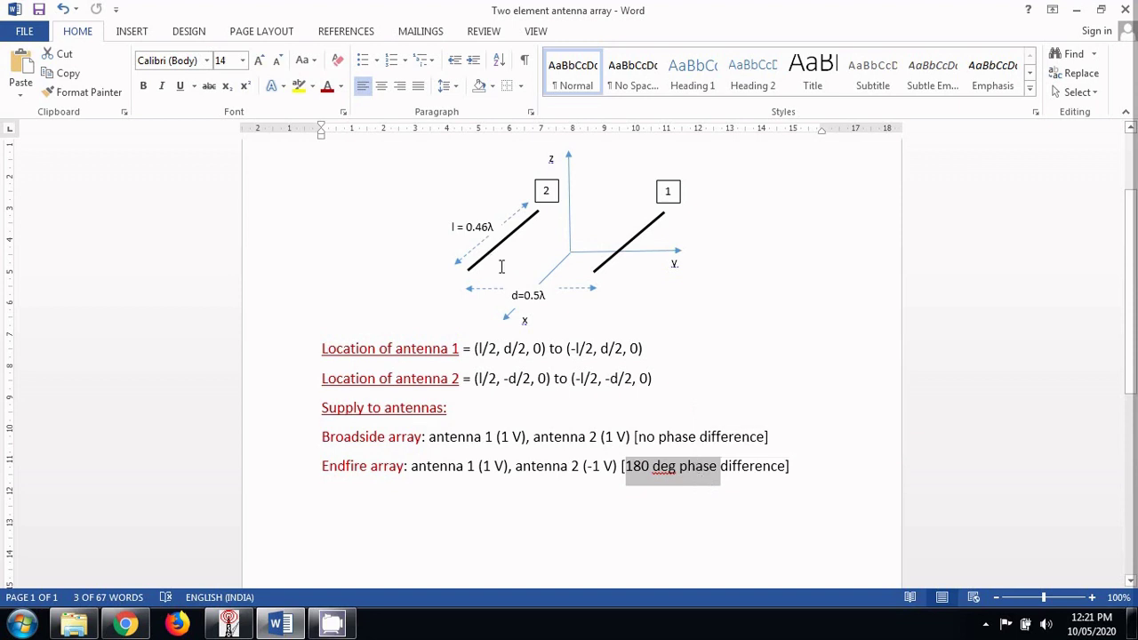
pyautogui.scroll(3, 377, 267)
pyautogui.scroll(-3, 377, 267)
pyautogui.scroll(1, 377, 266)
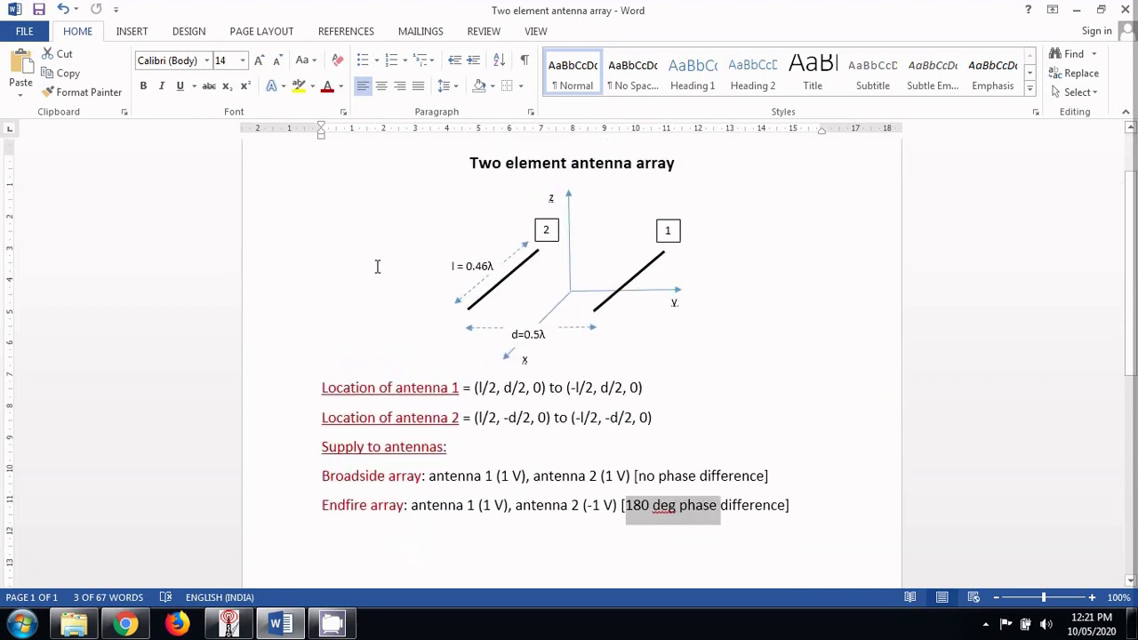
pyautogui.click(811, 507)
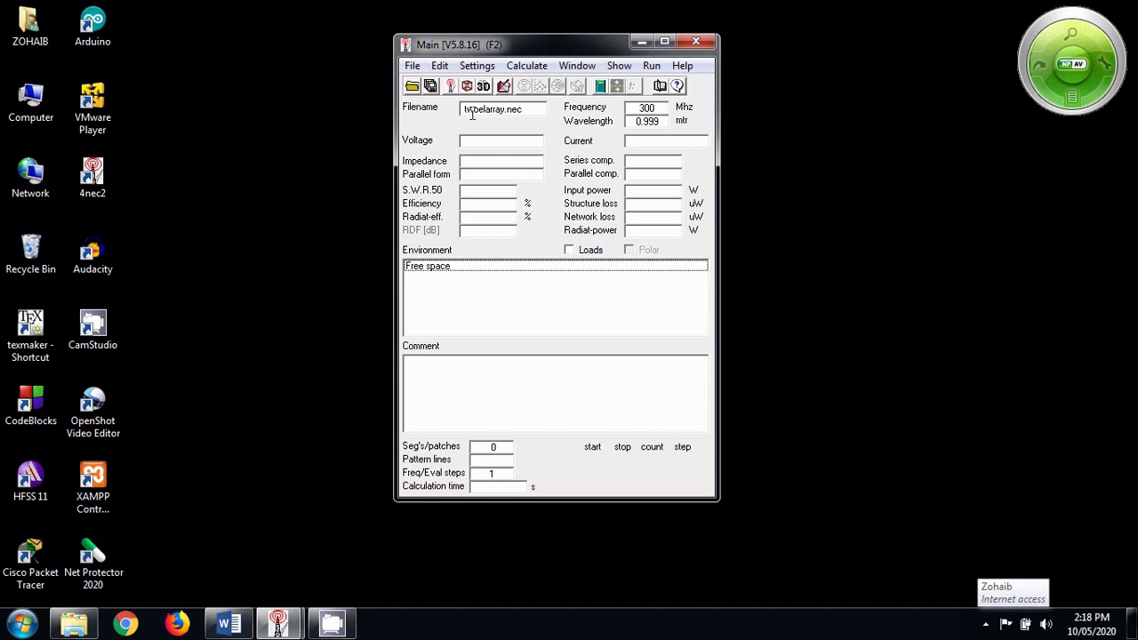
# Add symbols l=0.46 and d=0.5 to the Symbols list of twoelarray.nec's editor.
pyautogui.click(503, 87)
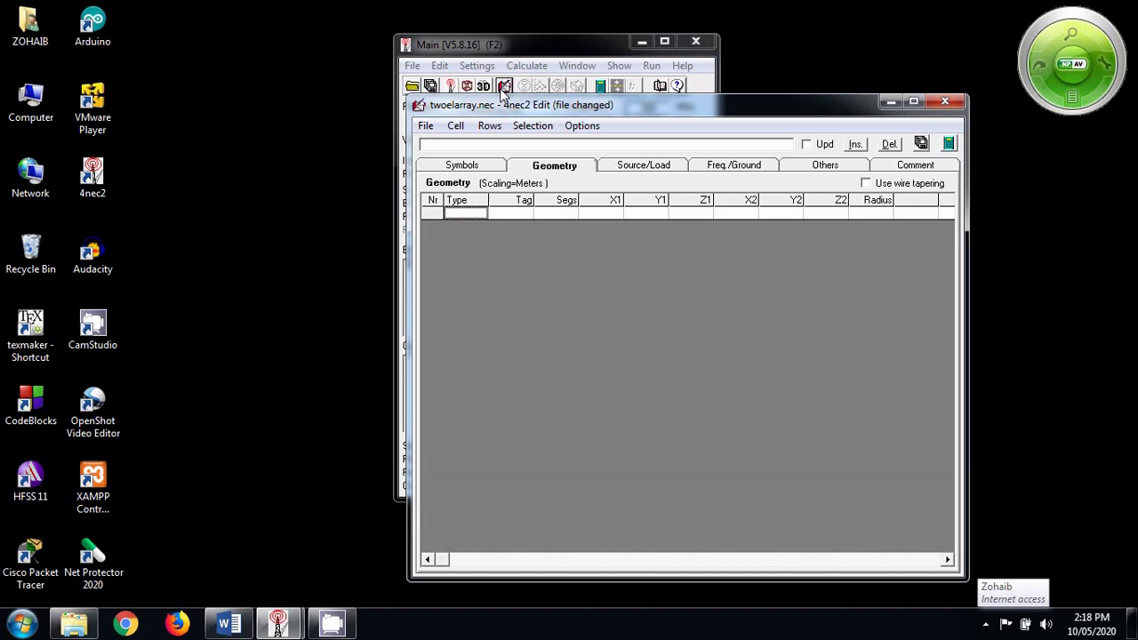
pyautogui.moveTo(525, 108); pyautogui.dragTo(289, 94)
pyautogui.click(249, 155)
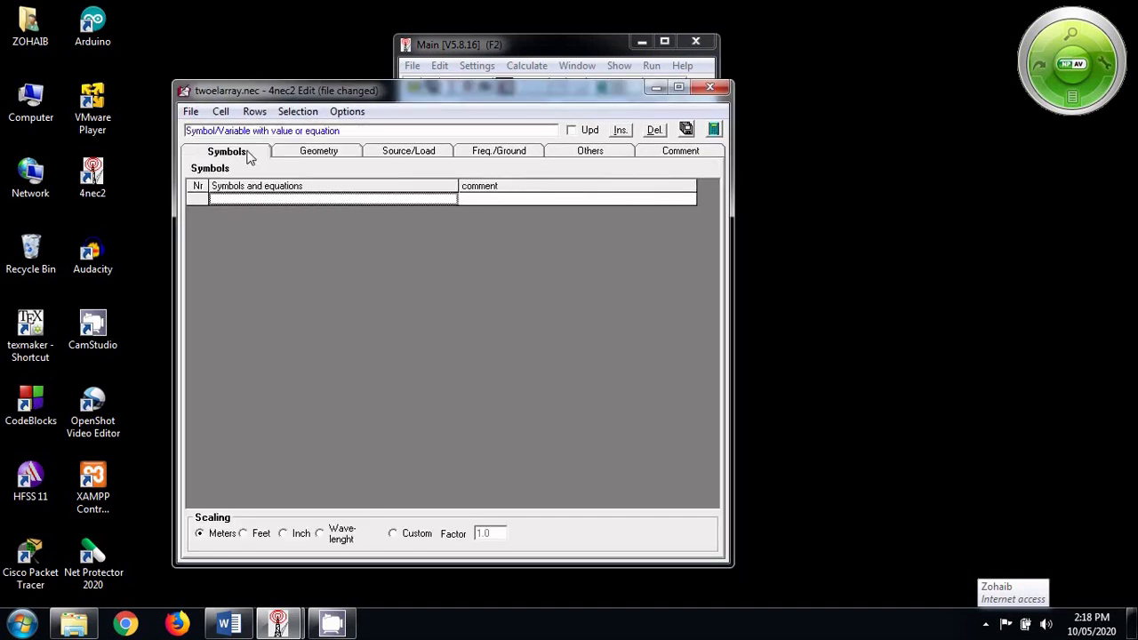
pyautogui.click(266, 201)
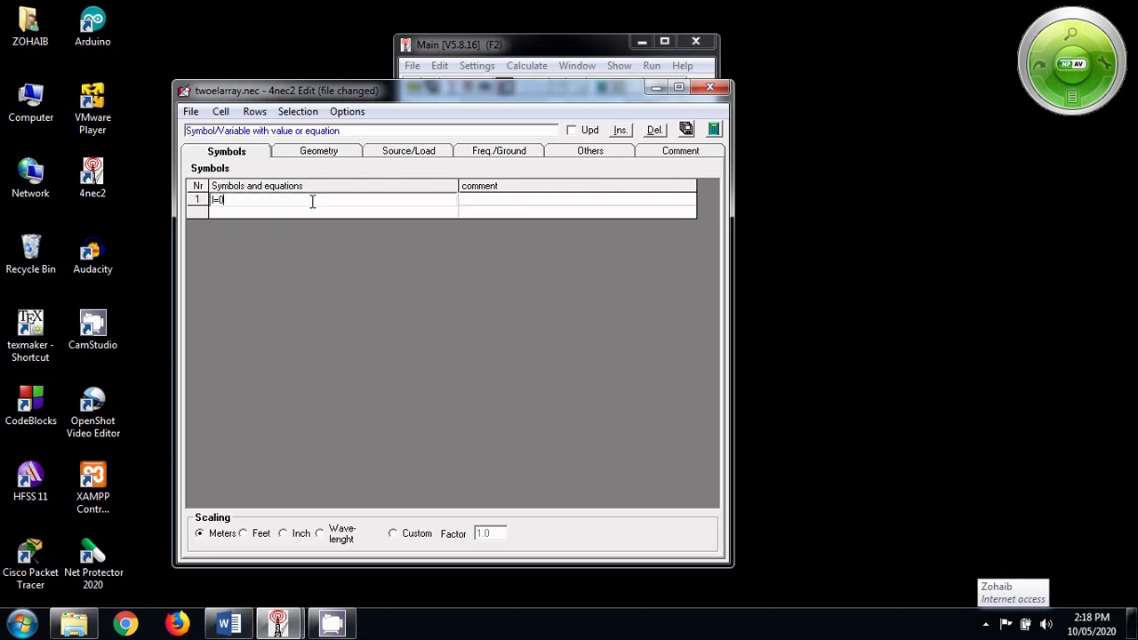
pyautogui.write('l=0.46')
pyautogui.press('Return')
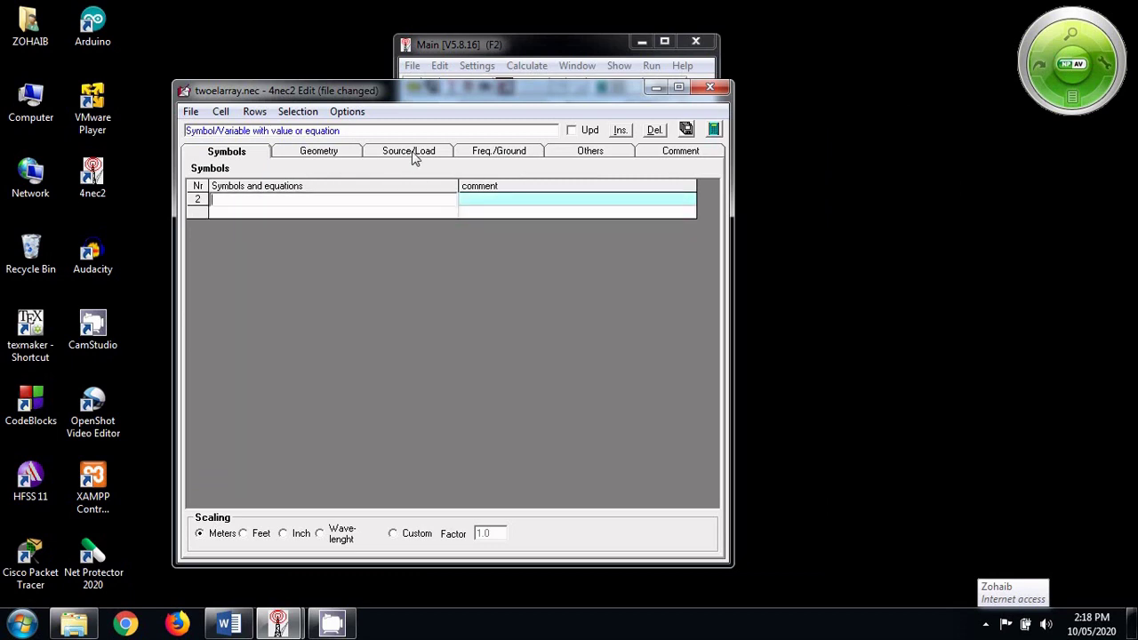
pyautogui.write('d=0.5')
# Create the first Geometry wire row with tag 1 and 9 segments.
pyautogui.click(334, 157)
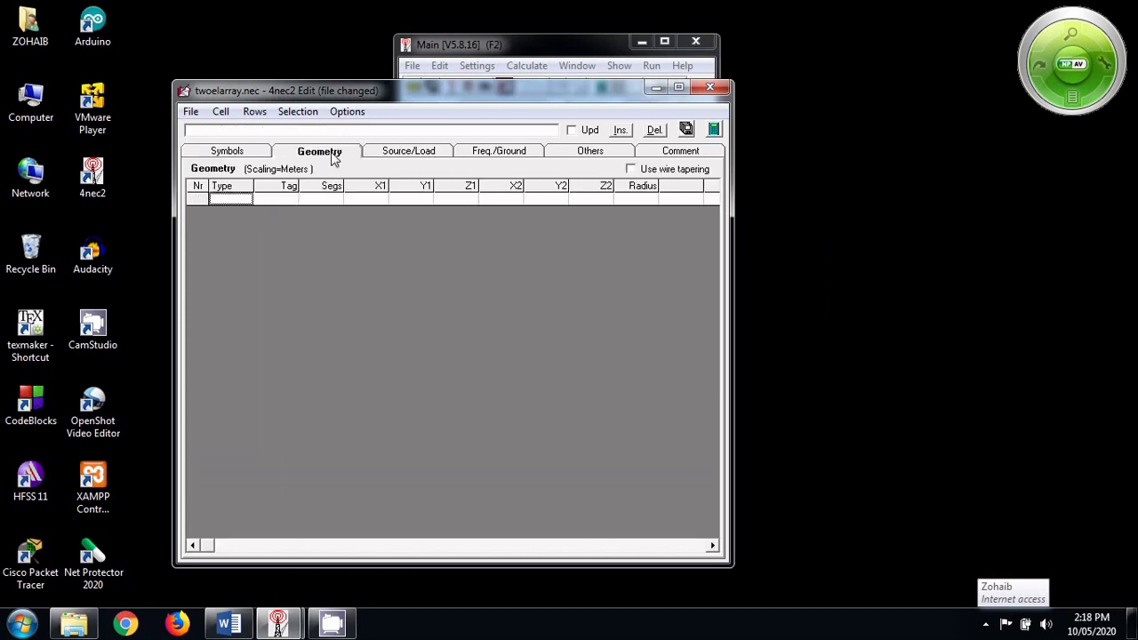
pyautogui.click(236, 200)
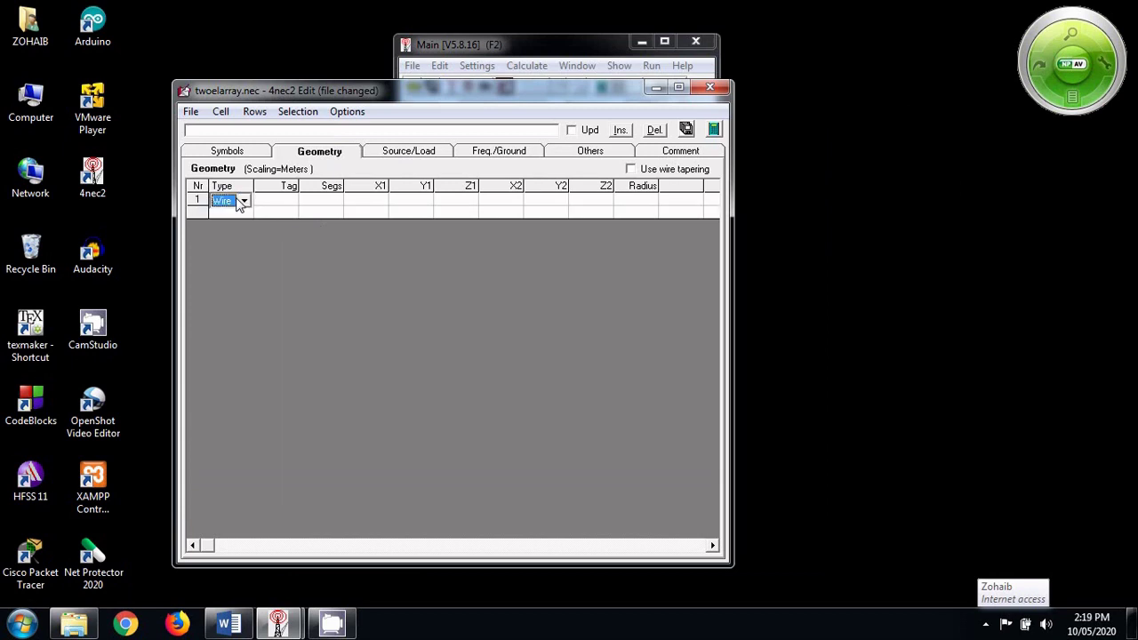
pyautogui.click(282, 205)
pyautogui.write('1')
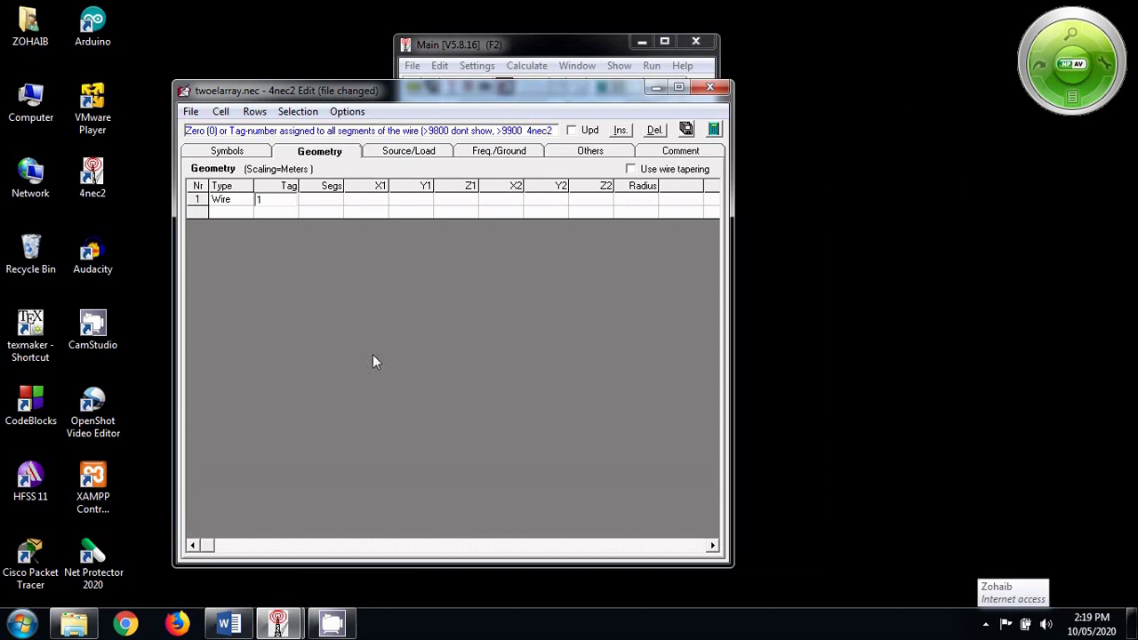
pyautogui.click(333, 202)
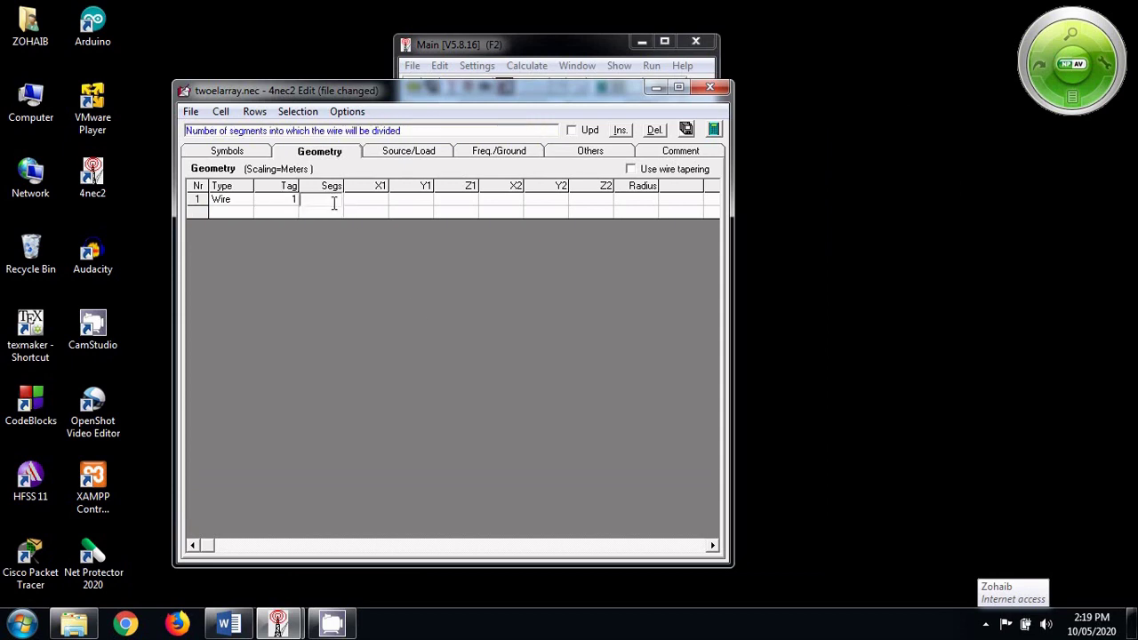
pyautogui.write('9')
pyautogui.click(230, 626)
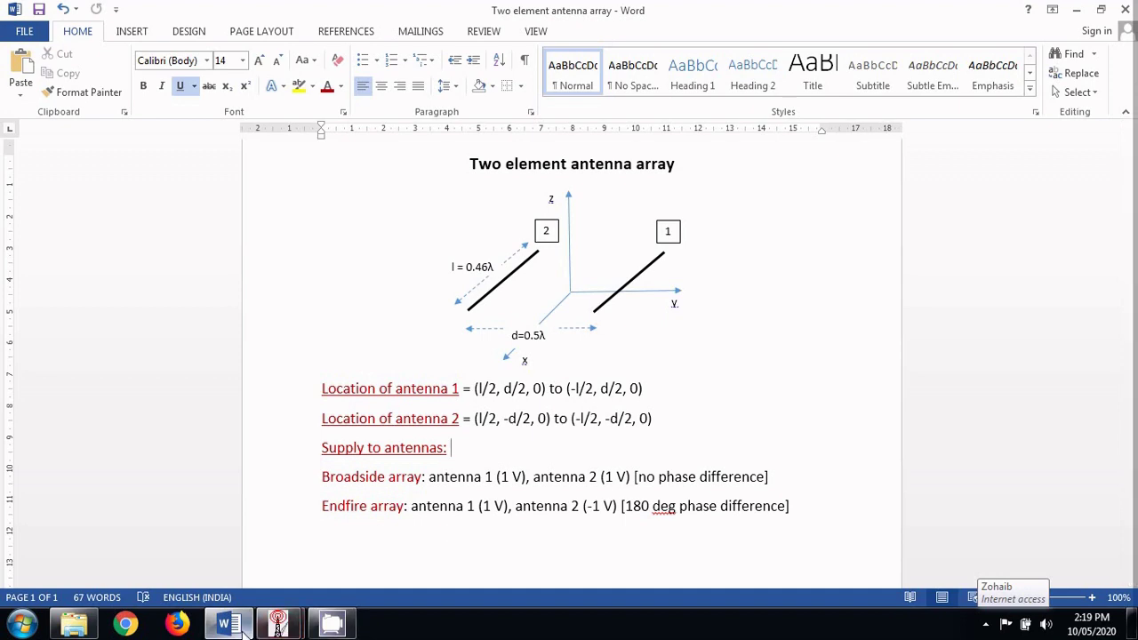
pyautogui.click(241, 627)
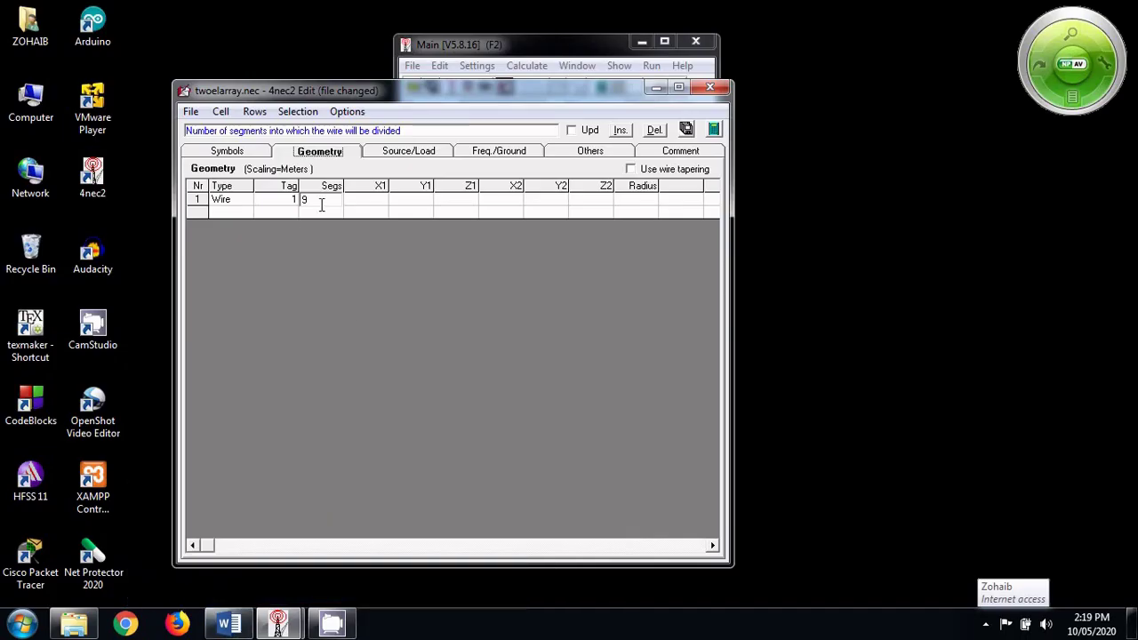
# Enter wire 1's ends (l/2, d/2, 0) and (-l/2, d/2, 0) with radius 0.001.
pyautogui.click(371, 201)
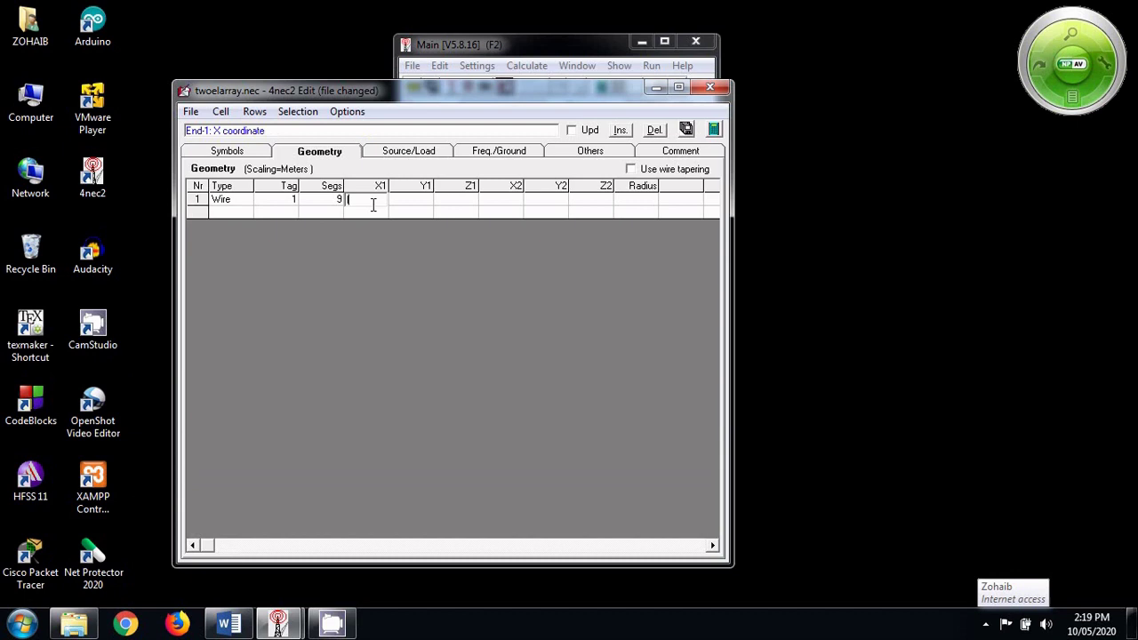
pyautogui.write('l/2')
pyautogui.click(418, 202)
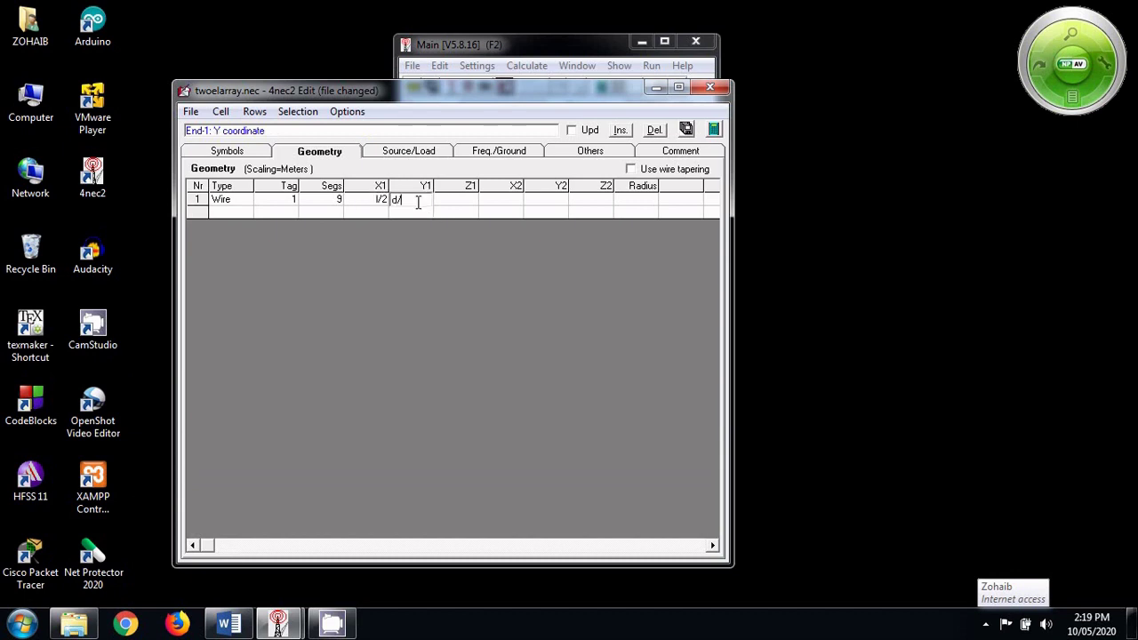
pyautogui.write('d/2')
pyautogui.click(470, 199)
pyautogui.write('0')
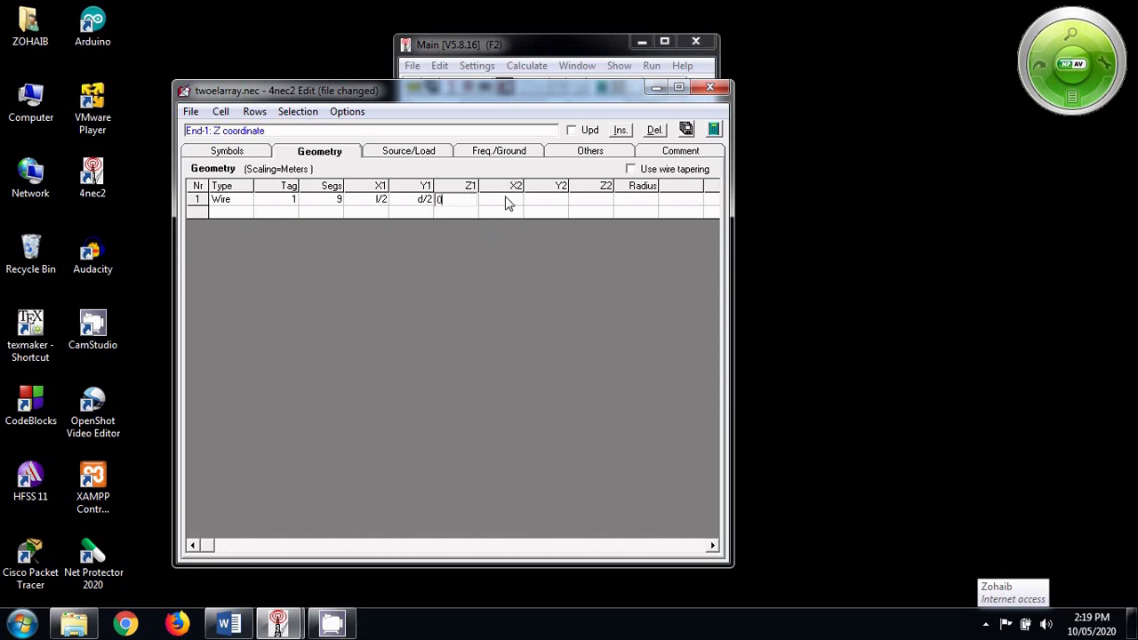
pyautogui.click(506, 201)
pyautogui.write('-l/2')
pyautogui.click(553, 199)
pyautogui.write('d/')
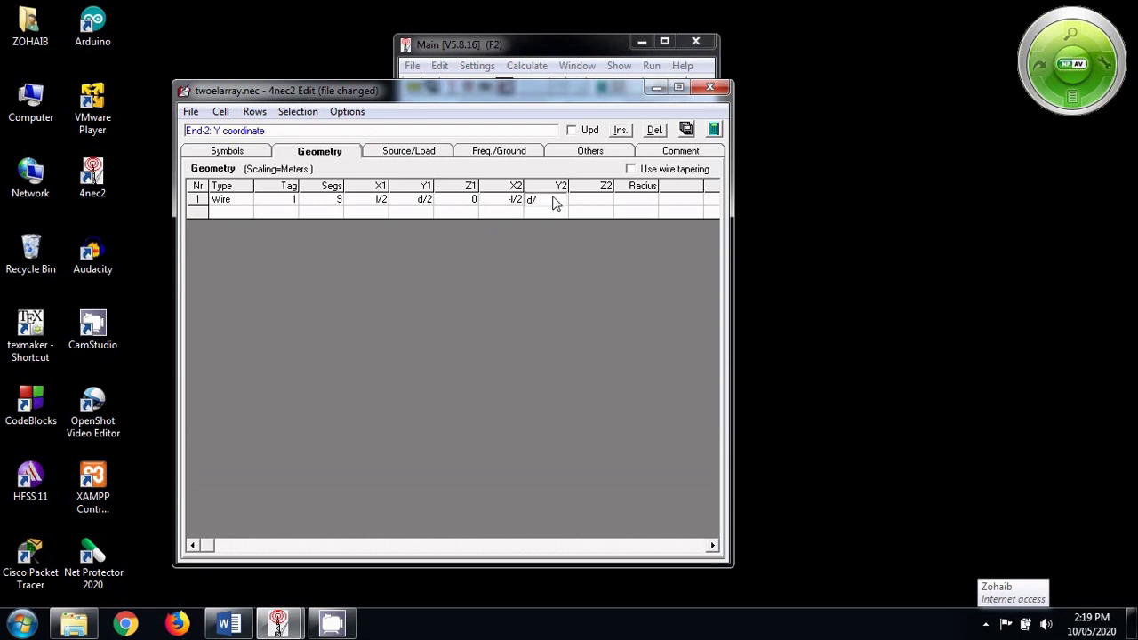
pyautogui.write('2')
pyautogui.click(587, 199)
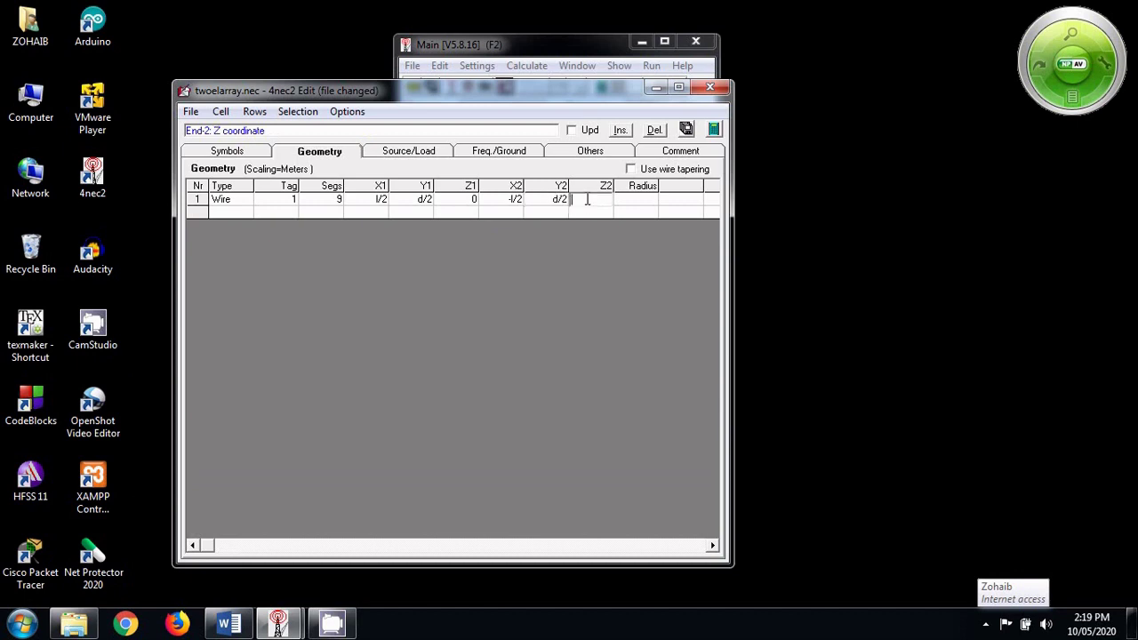
pyautogui.write('0')
pyautogui.click(638, 199)
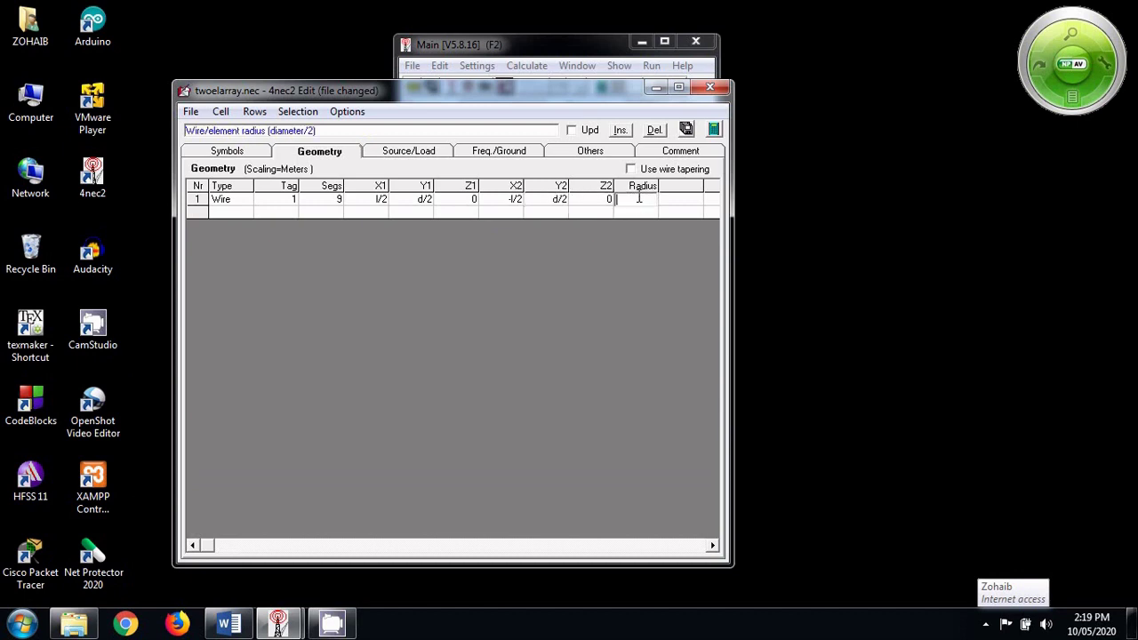
pyautogui.write('0.001')
# Set the second voltage source's tag to 2 in the Source/Load table.
pyautogui.click(383, 153)
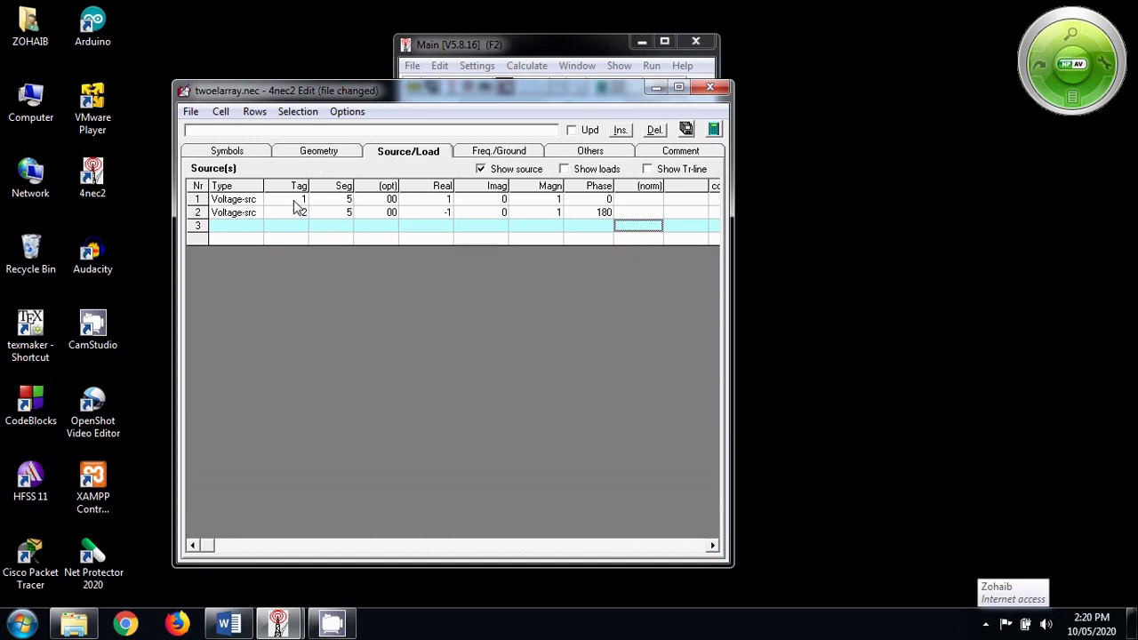
pyautogui.click(328, 153)
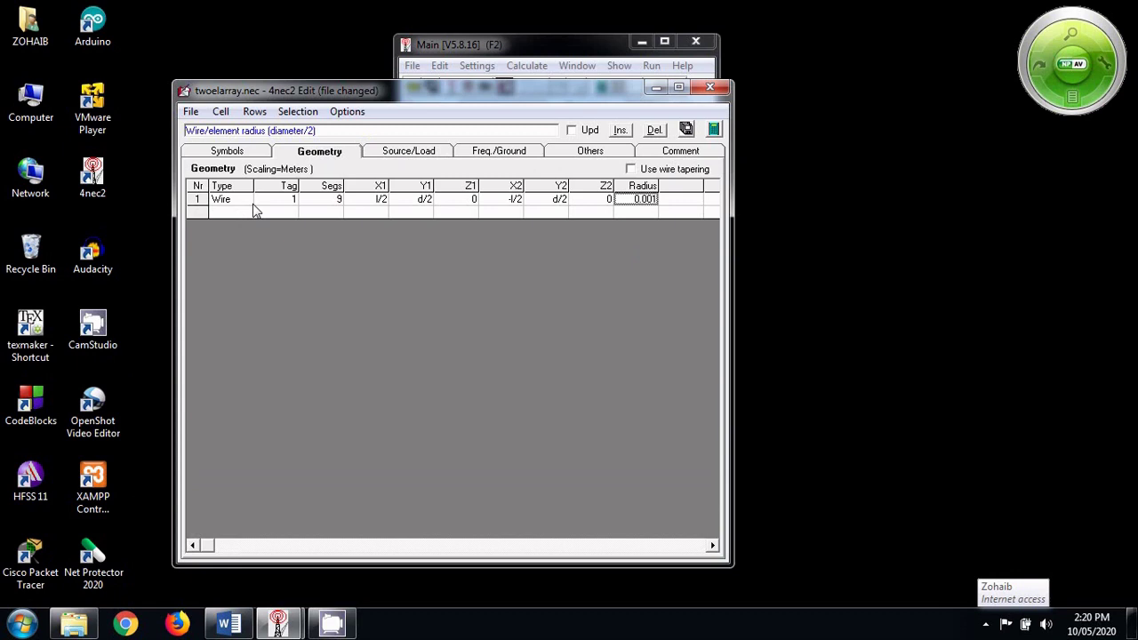
pyautogui.click(406, 155)
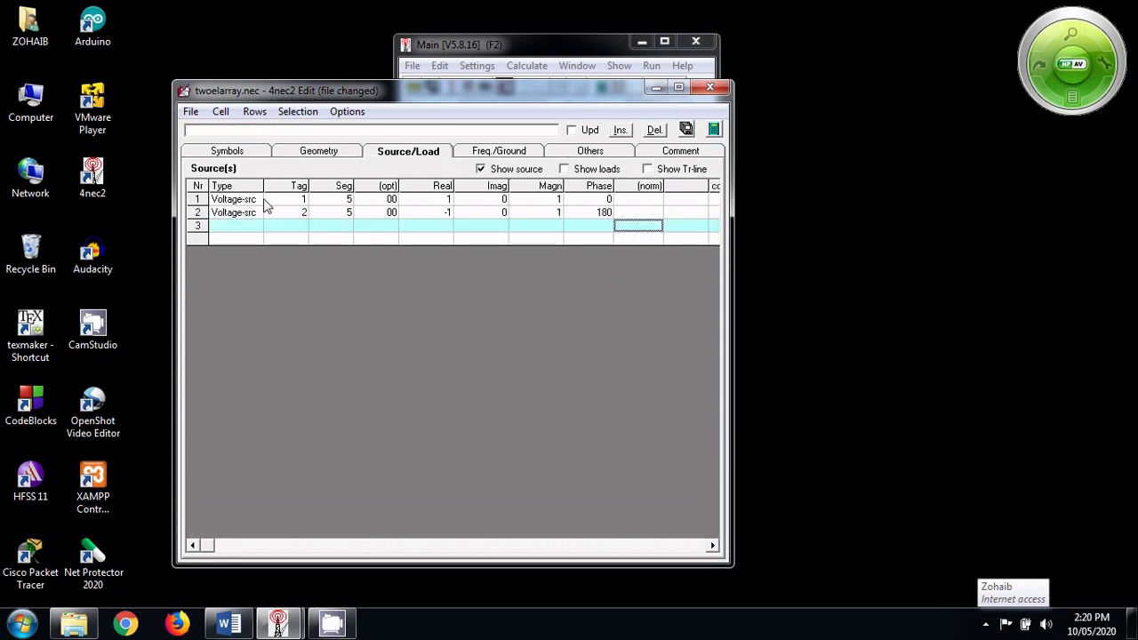
pyautogui.click(303, 212)
pyautogui.write('2')
pyautogui.click(331, 156)
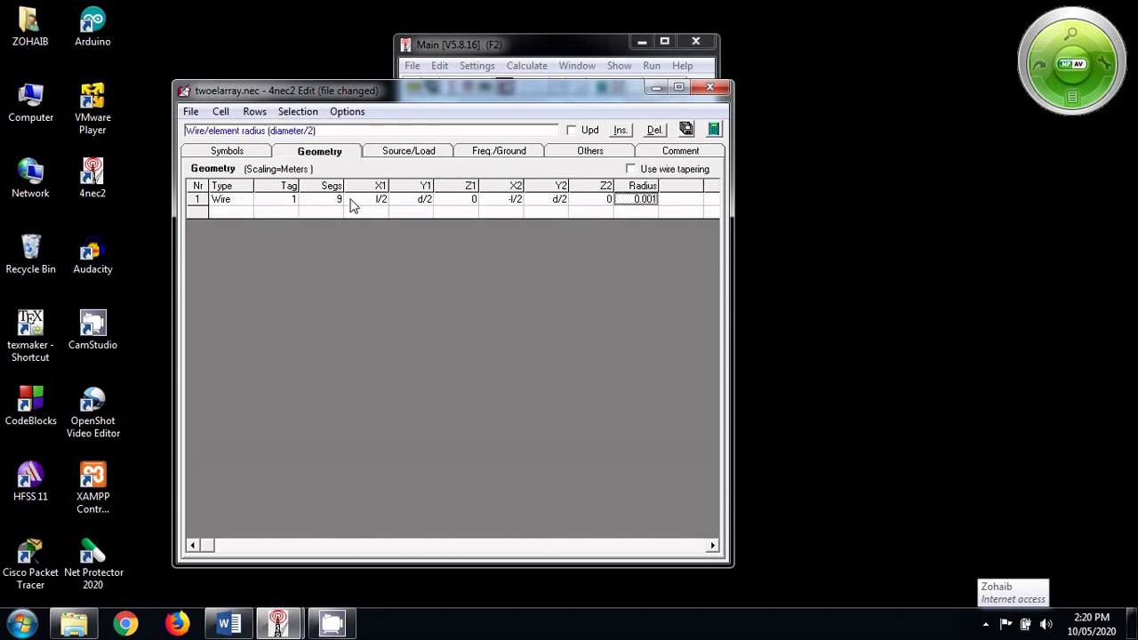
pyautogui.click(412, 153)
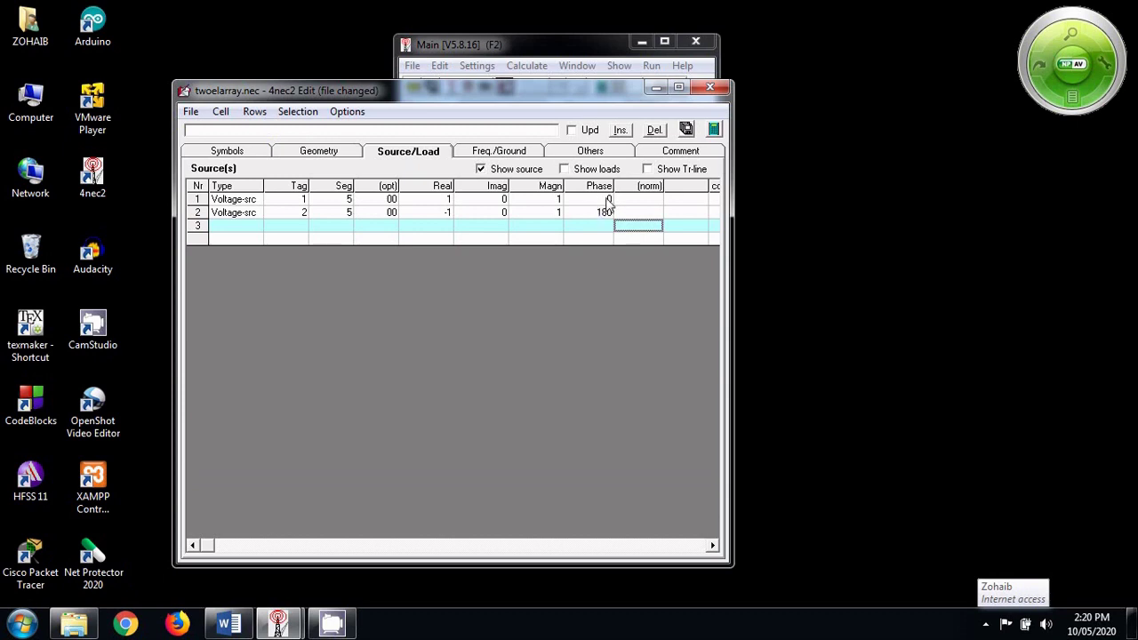
# Add a second Geometry wire row with tag 2 and 9 segments.
pyautogui.click(322, 153)
pyautogui.click(237, 215)
pyautogui.click(285, 215)
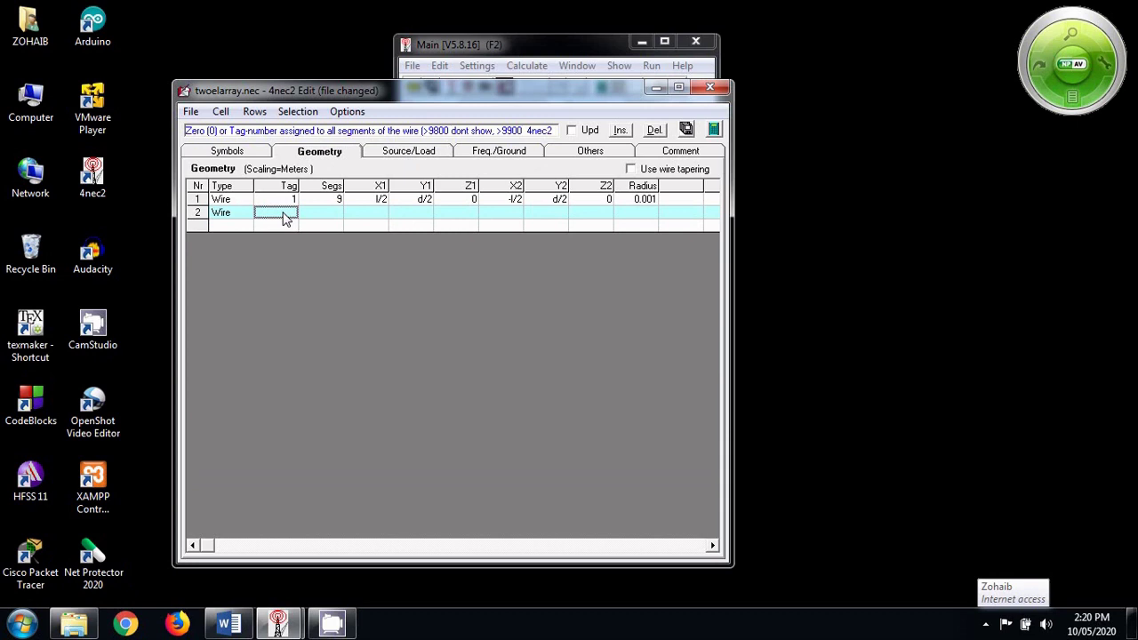
pyautogui.write('2')
pyautogui.click(330, 210)
pyautogui.write('9')
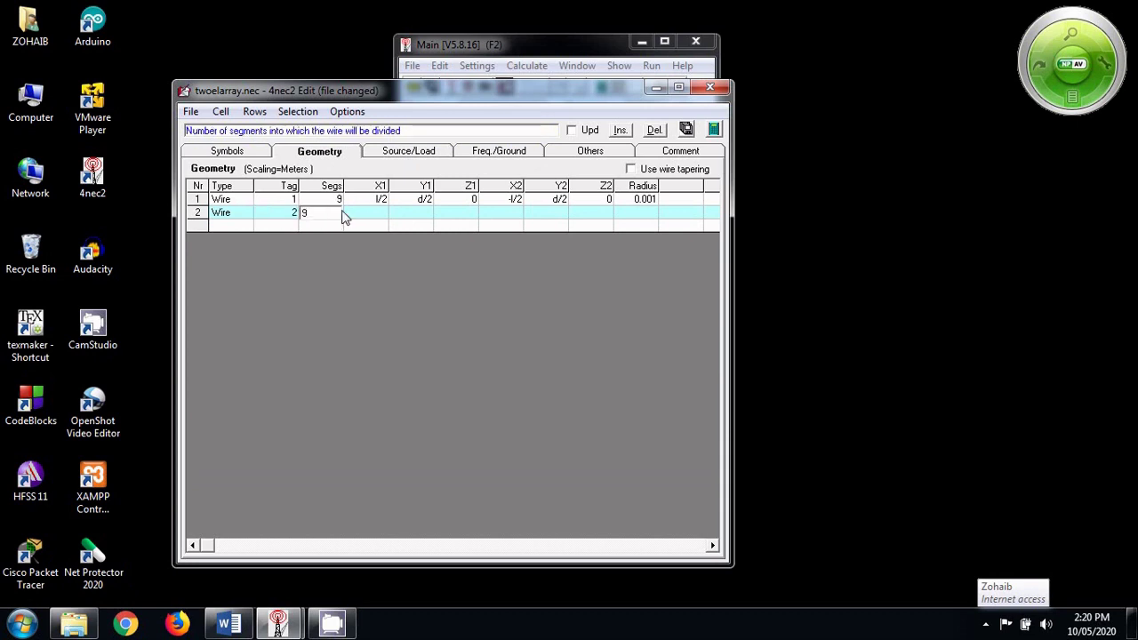
pyautogui.click(380, 217)
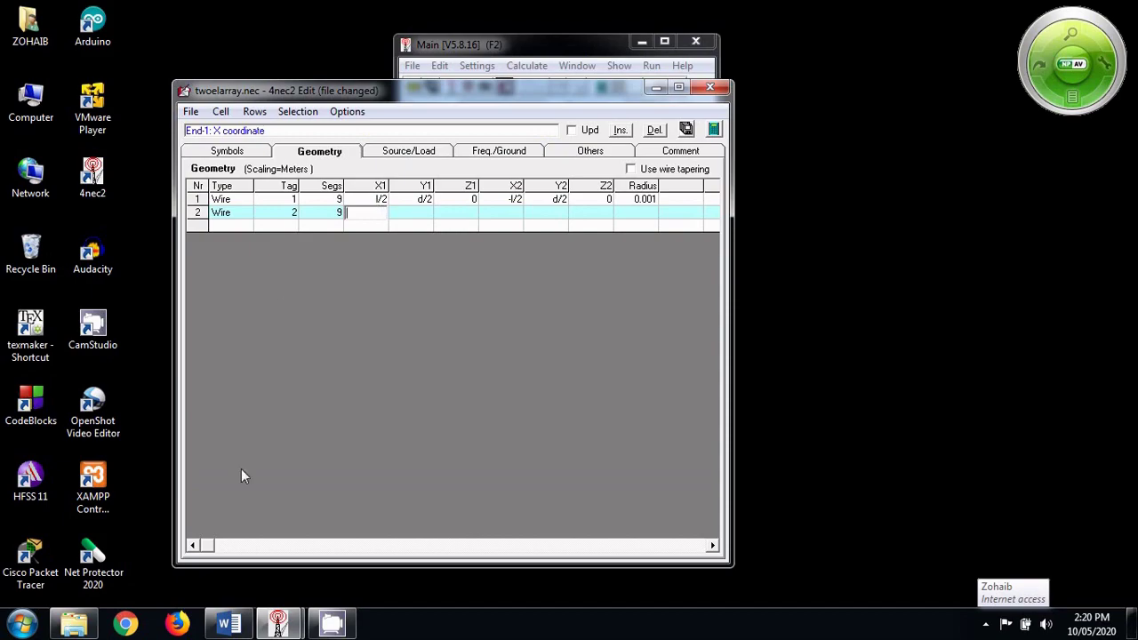
pyautogui.click(227, 631)
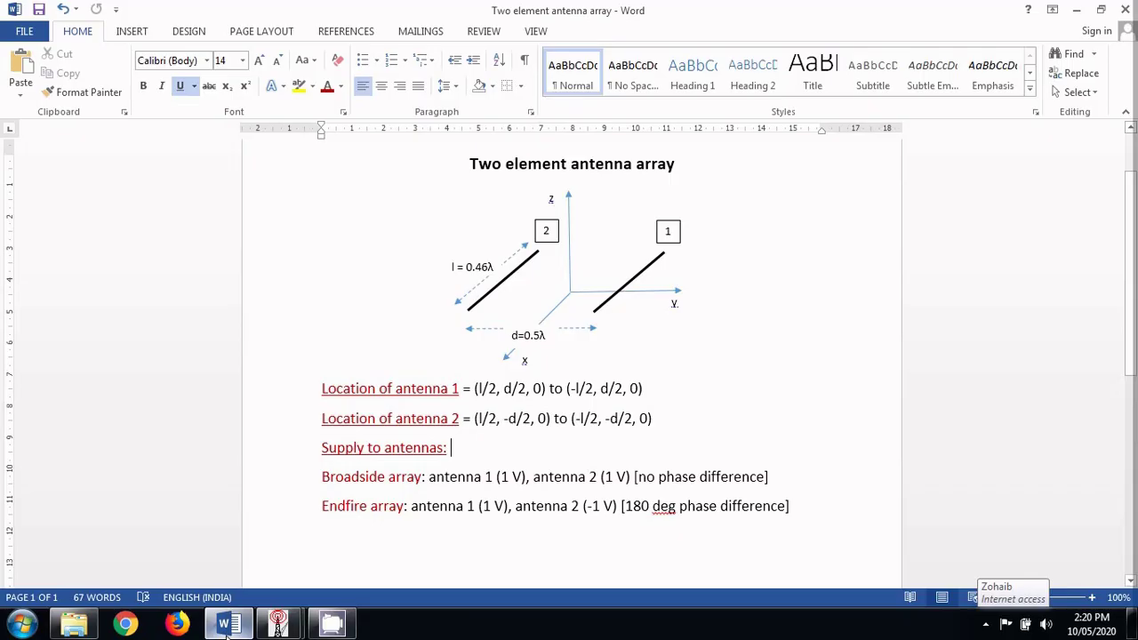
pyautogui.click(227, 628)
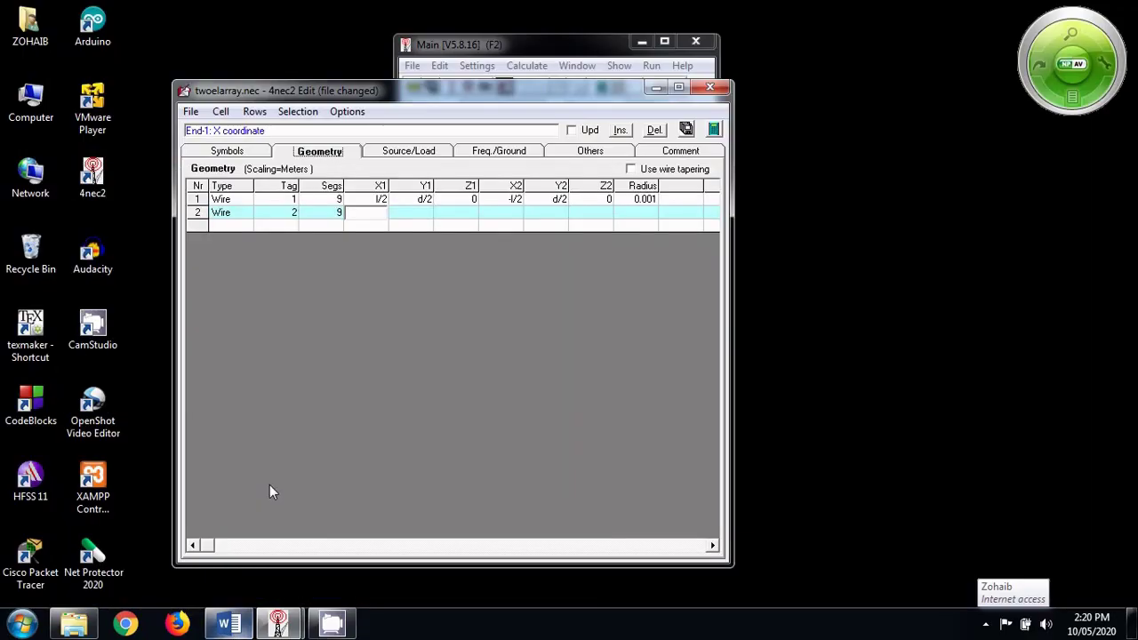
# Enter wire 2's ends (l/2, -d/2, 0) and (-l/2, -d/2, 0) with radius 0.001.
pyautogui.click(375, 215)
pyautogui.write('l/2')
pyautogui.click(420, 214)
pyautogui.write('-d/2')
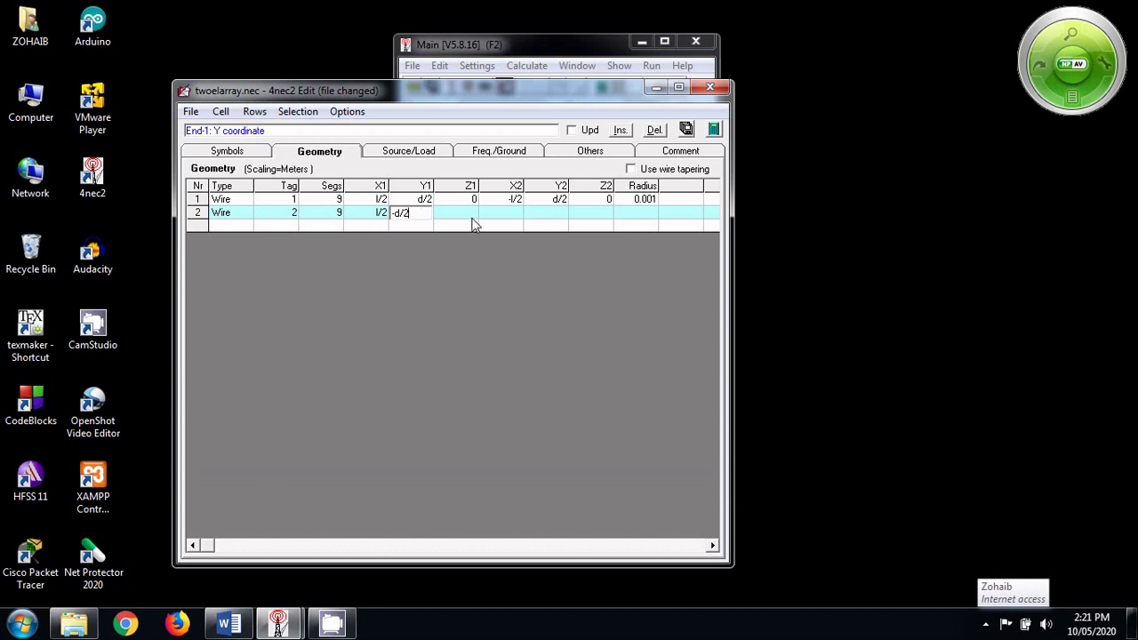
pyautogui.press('Tab')
pyautogui.write('0')
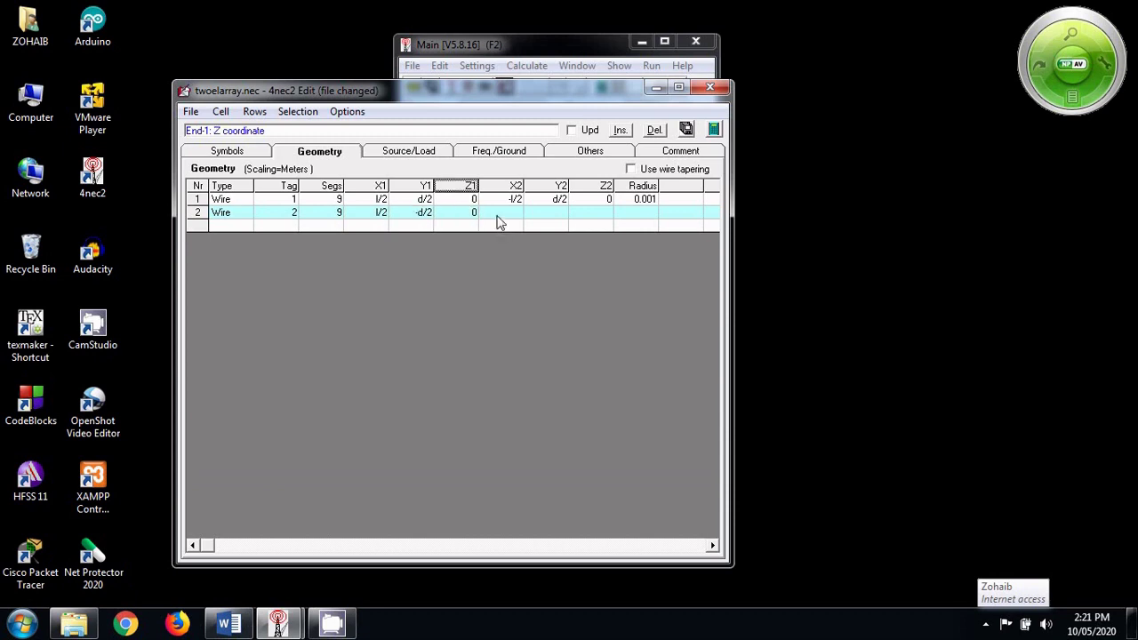
pyautogui.click(499, 215)
pyautogui.write('-l/2')
pyautogui.click(545, 213)
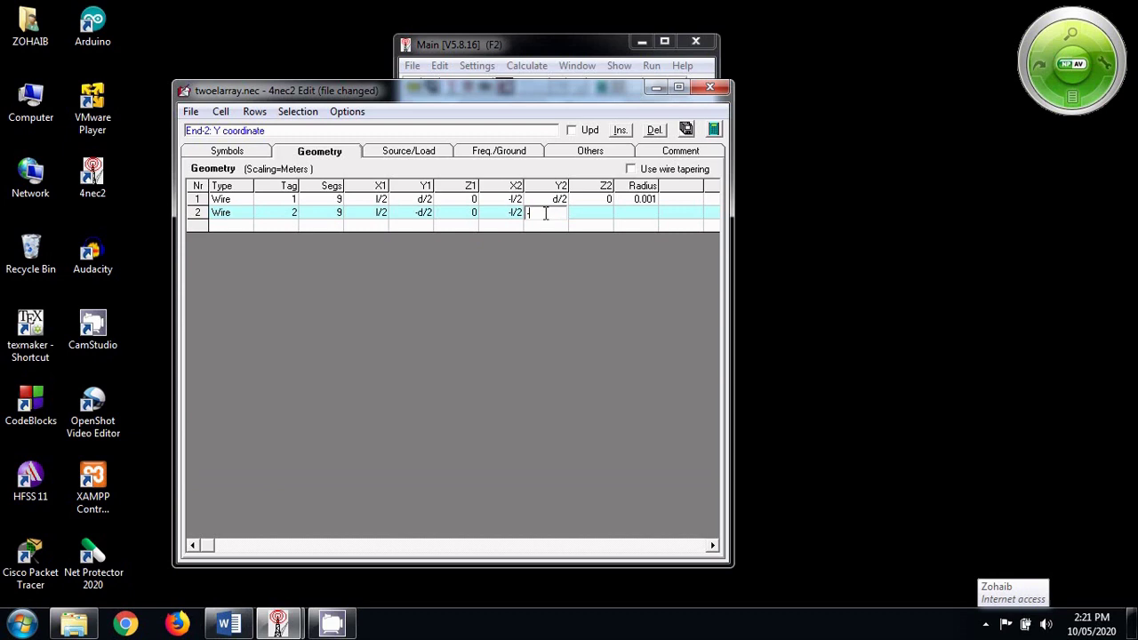
pyautogui.write('-d/2')
pyautogui.click(594, 214)
pyautogui.write('0')
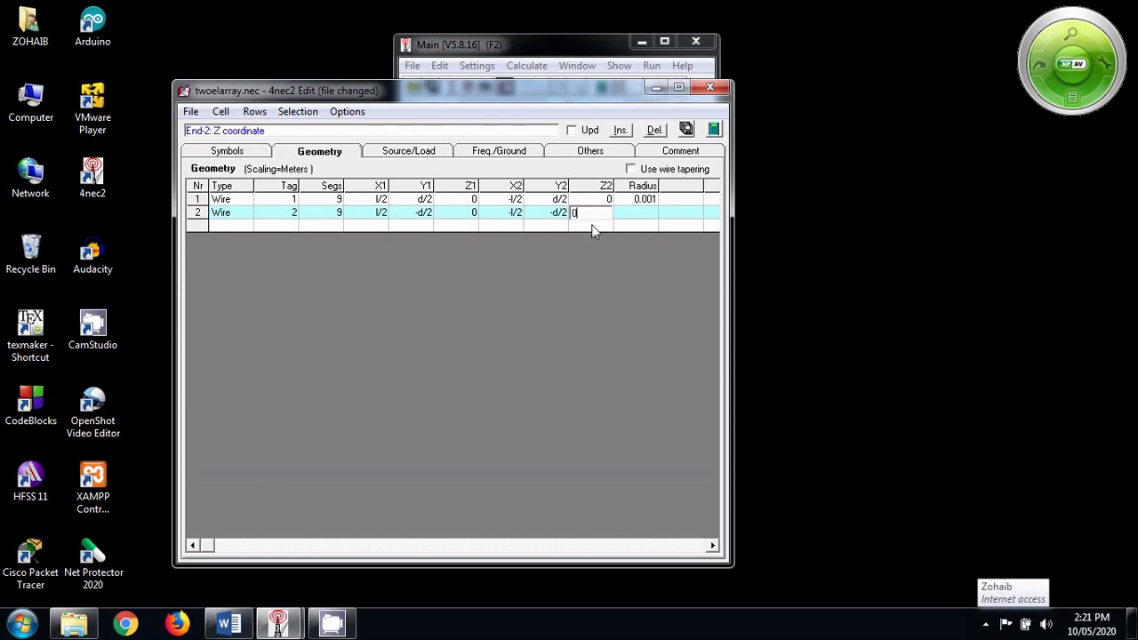
pyautogui.click(636, 219)
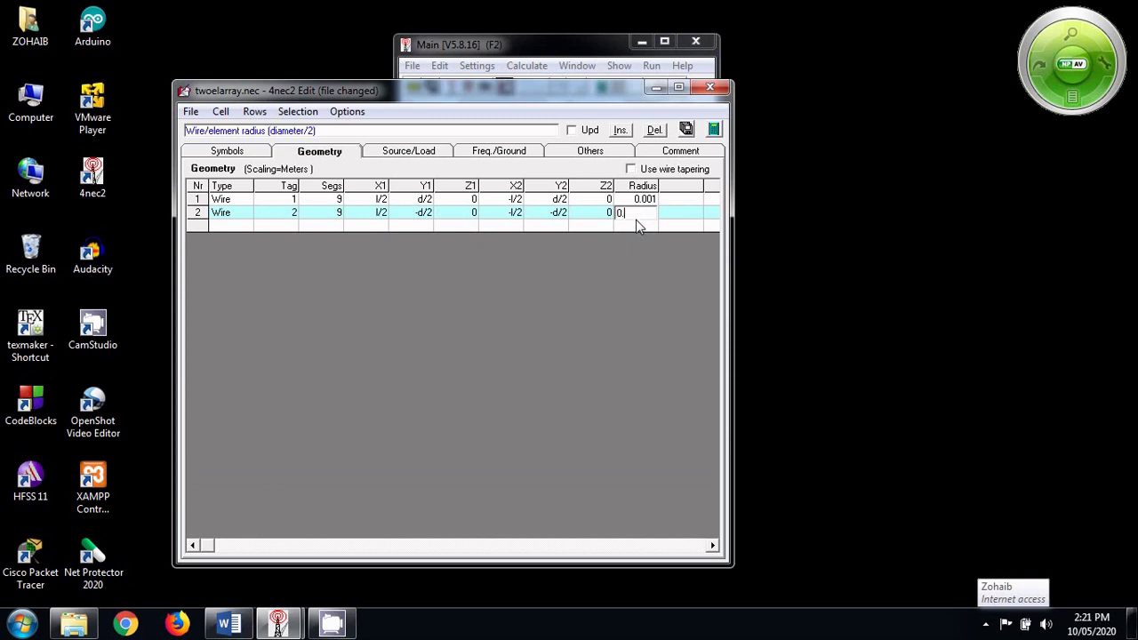
pyautogui.write('0.001')
pyautogui.click(587, 227)
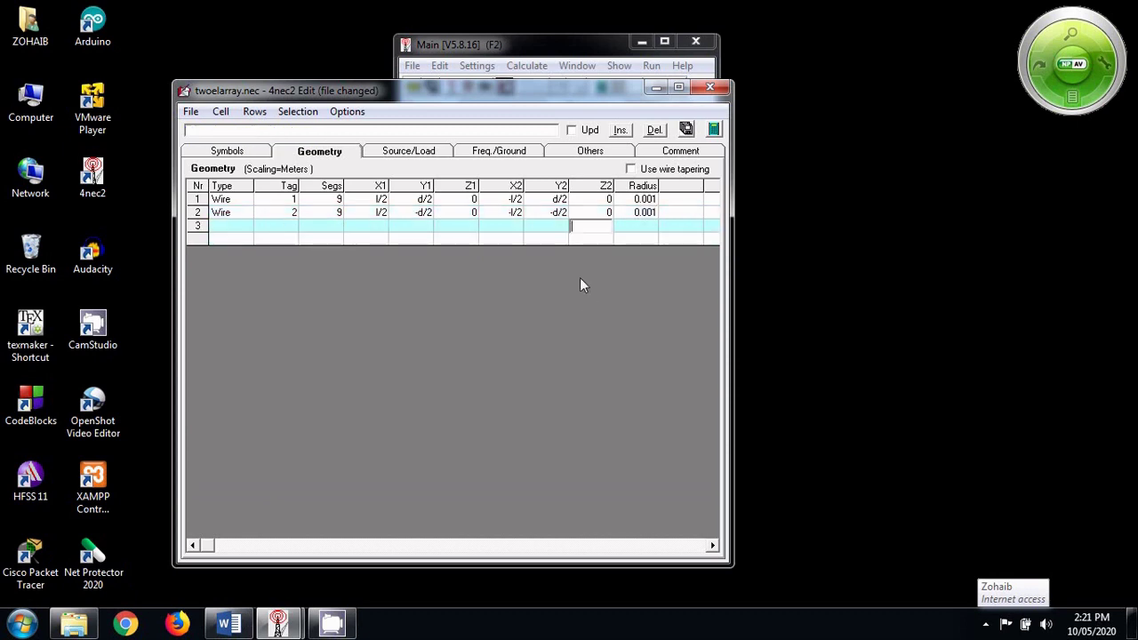
pyautogui.click(391, 156)
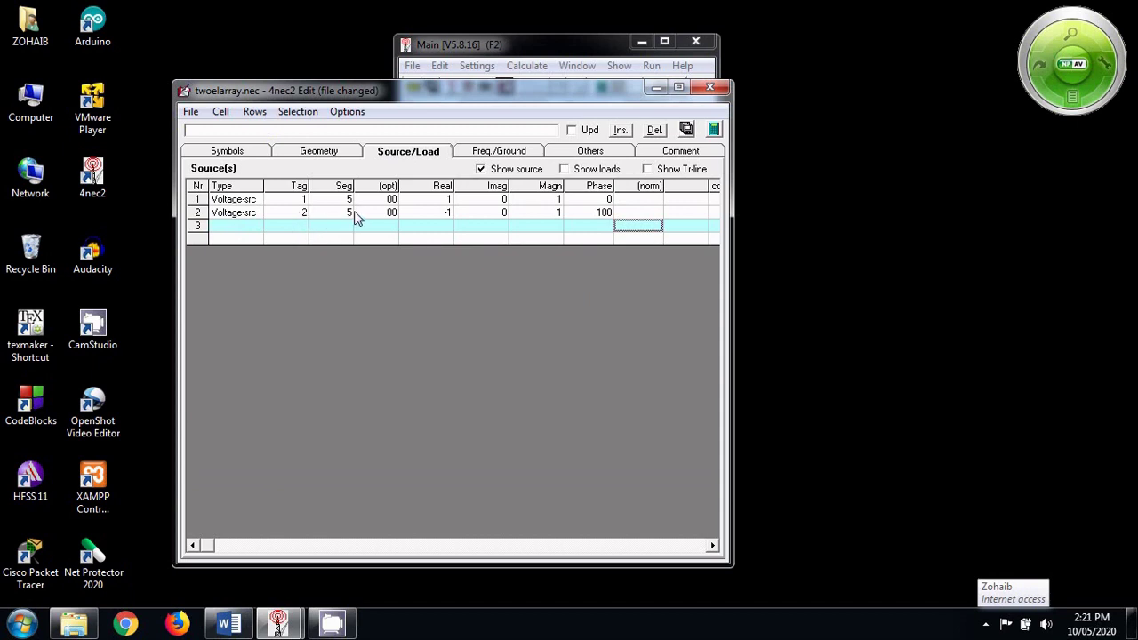
# Change the second source to real part 1 with 0° phase.
pyautogui.doubleClick(437, 214)
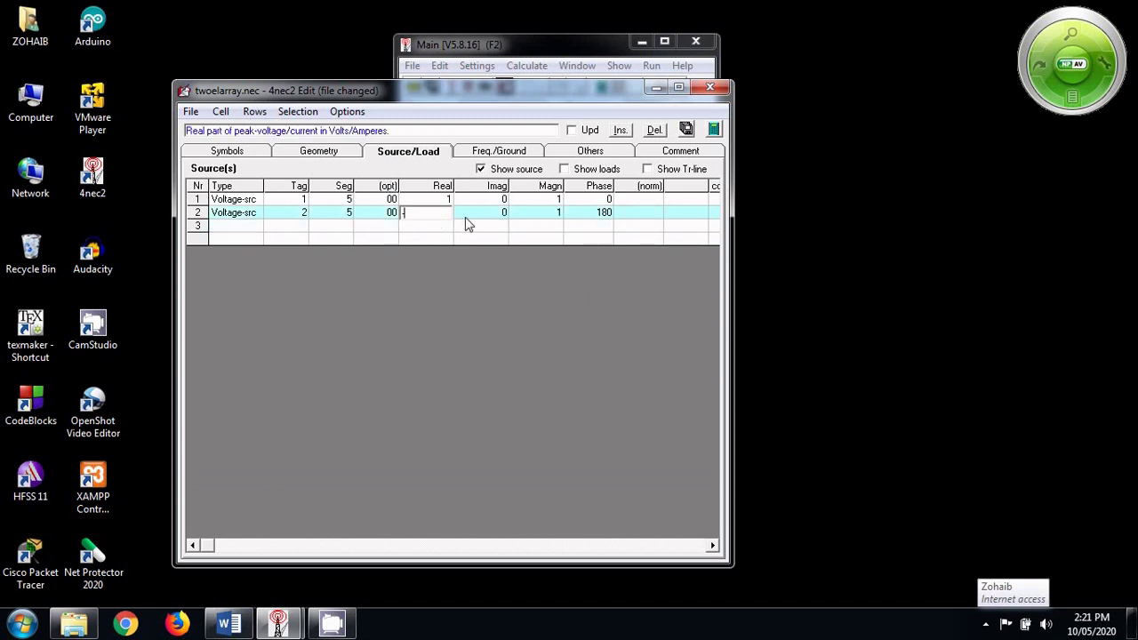
pyautogui.write('1')
pyautogui.doubleClick(604, 217)
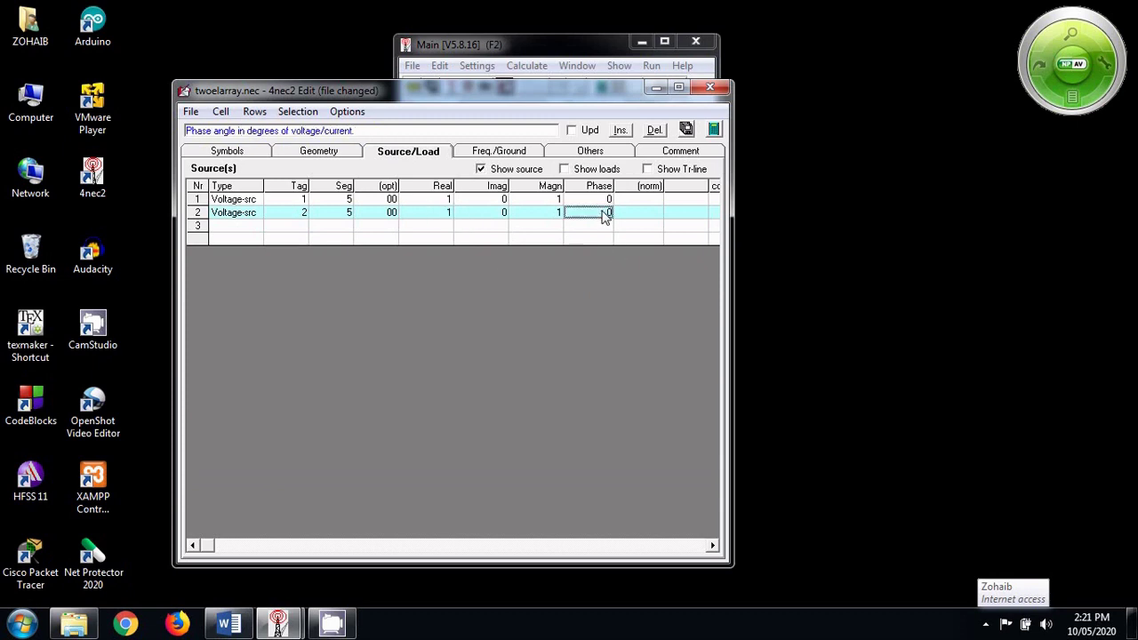
pyautogui.write('0')
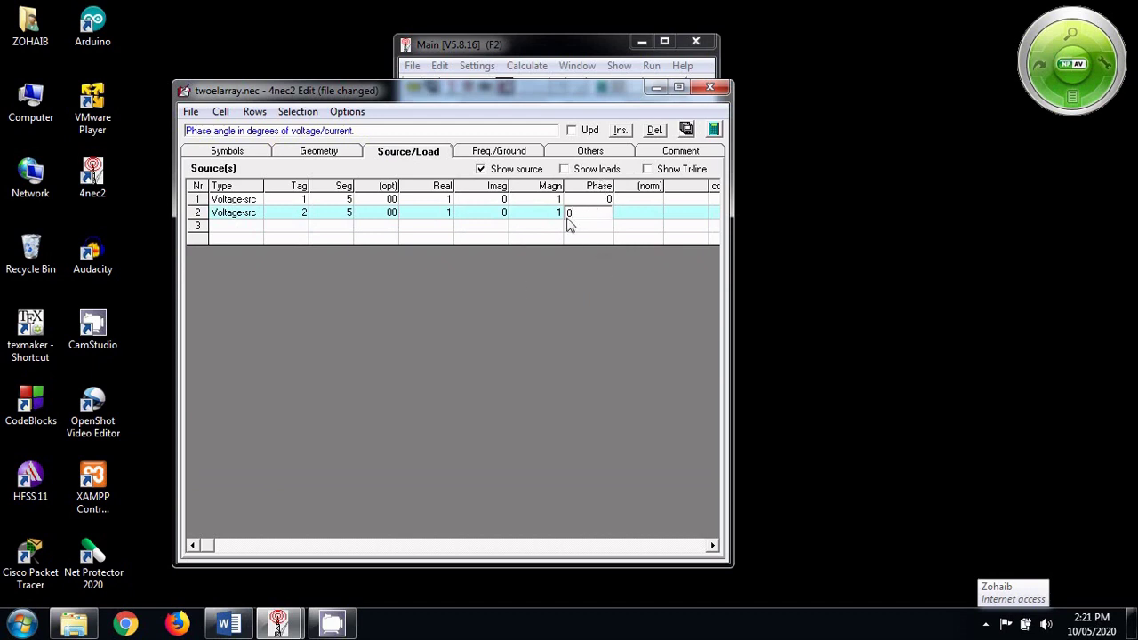
# Confirm the 300 MHz frequency, save the model, and generate the far-field pattern.
pyautogui.click(516, 158)
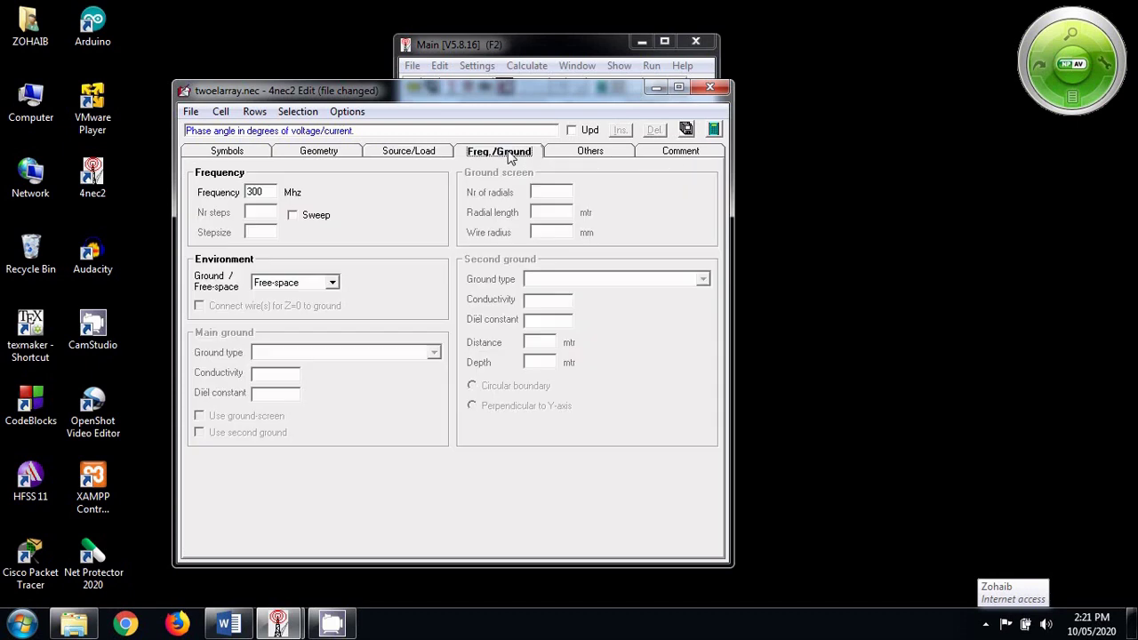
pyautogui.click(270, 191)
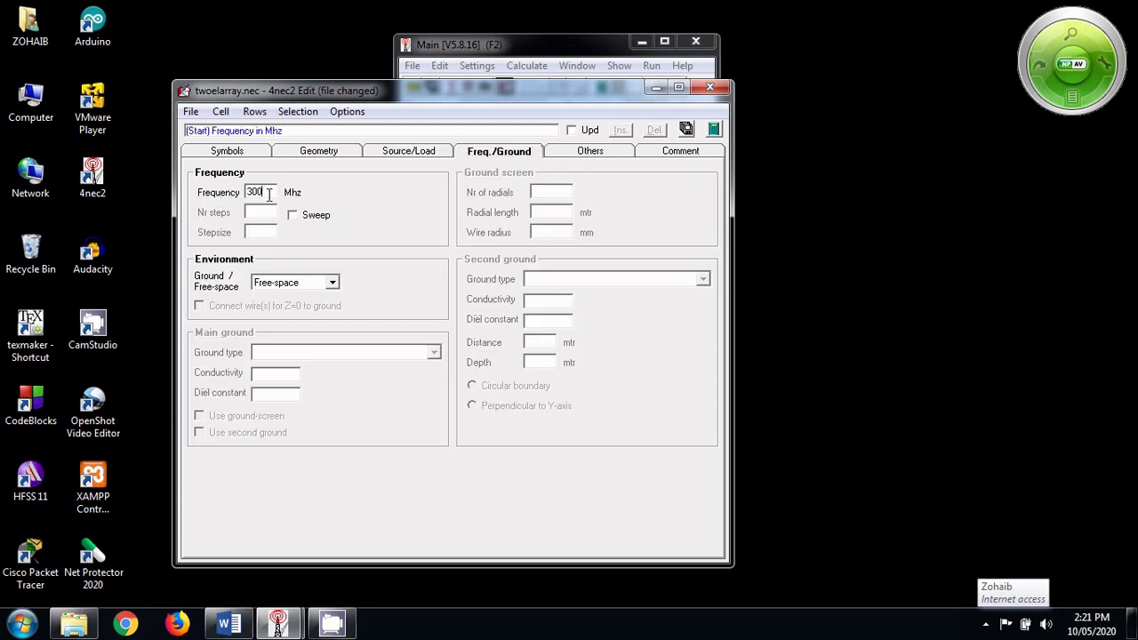
pyautogui.click(685, 129)
pyautogui.click(714, 130)
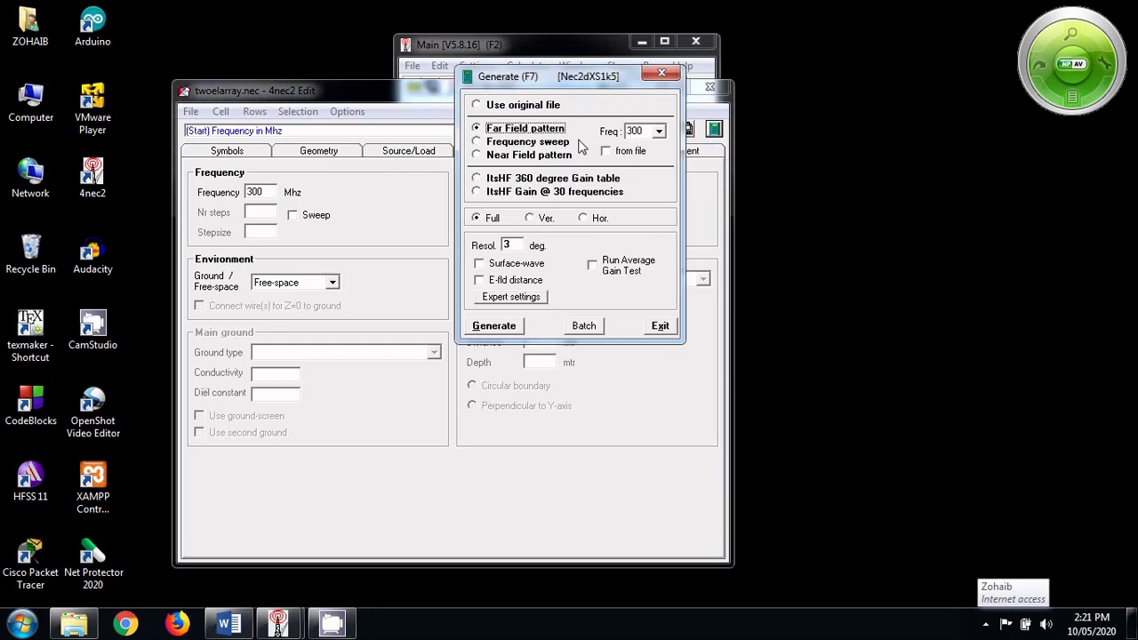
pyautogui.click(495, 326)
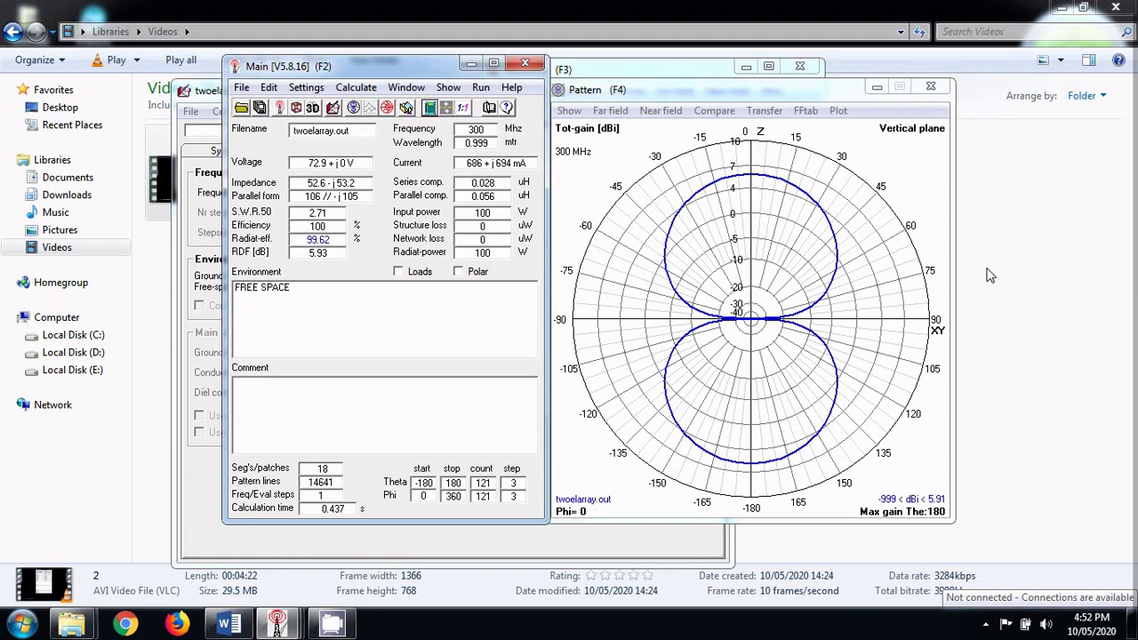
# Move the Pattern (F4) plot up and left, then bring the Main window forward.
pyautogui.click(771, 92)
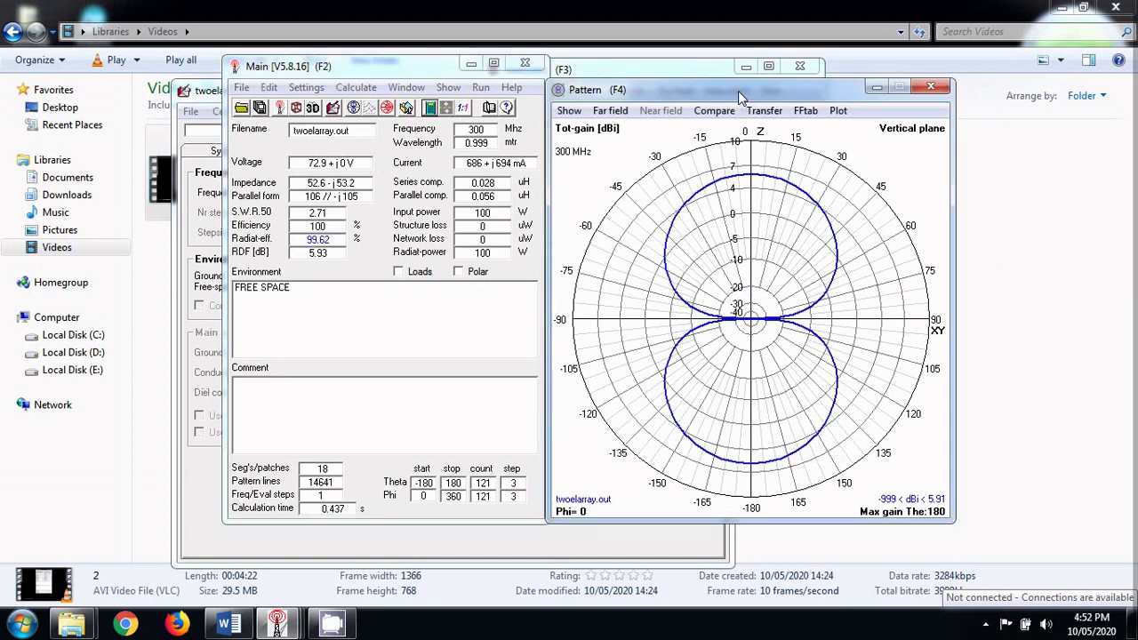
pyautogui.moveTo(741, 92); pyautogui.dragTo(712, 78)
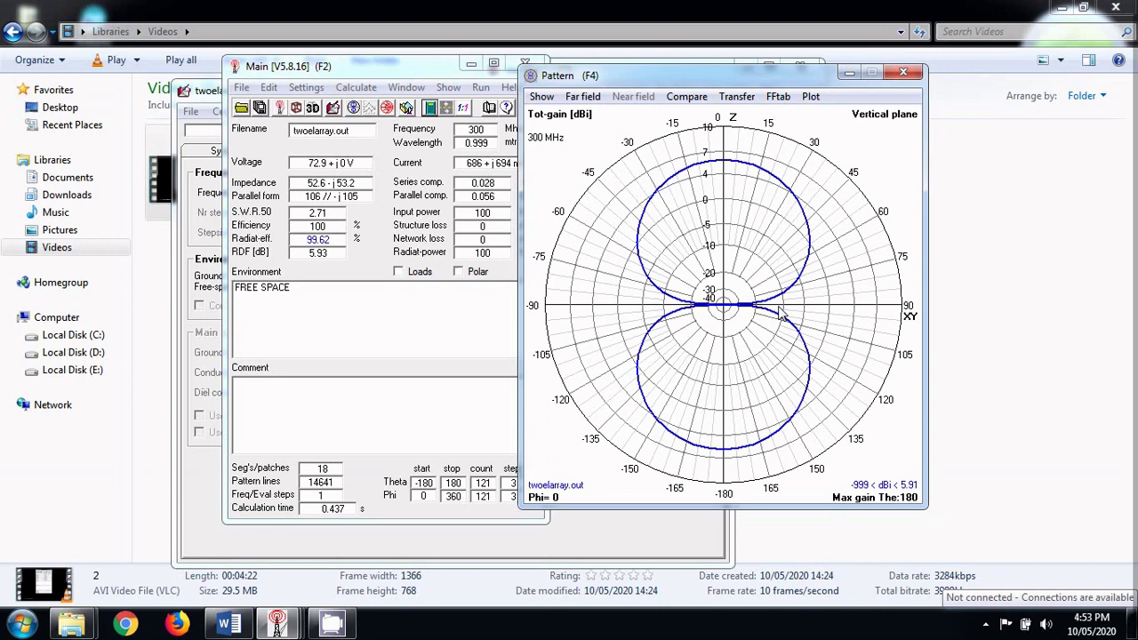
pyautogui.click(380, 70)
# Open the 3D viewer and display the gain pattern in Multi-color.
pyautogui.click(313, 108)
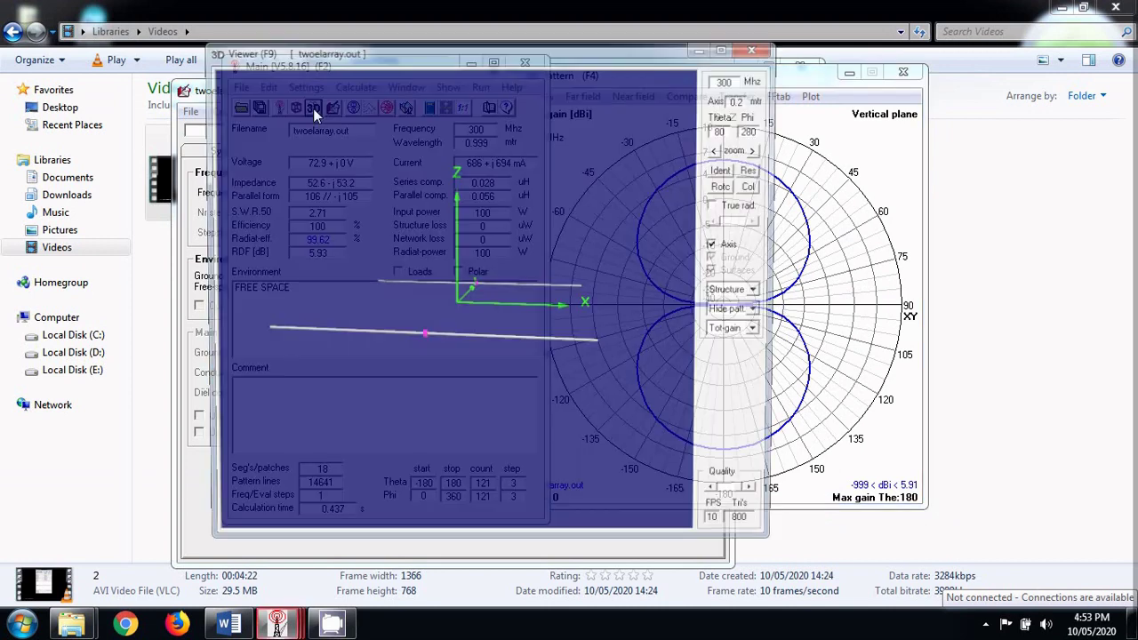
pyautogui.click(763, 311)
pyautogui.click(754, 331)
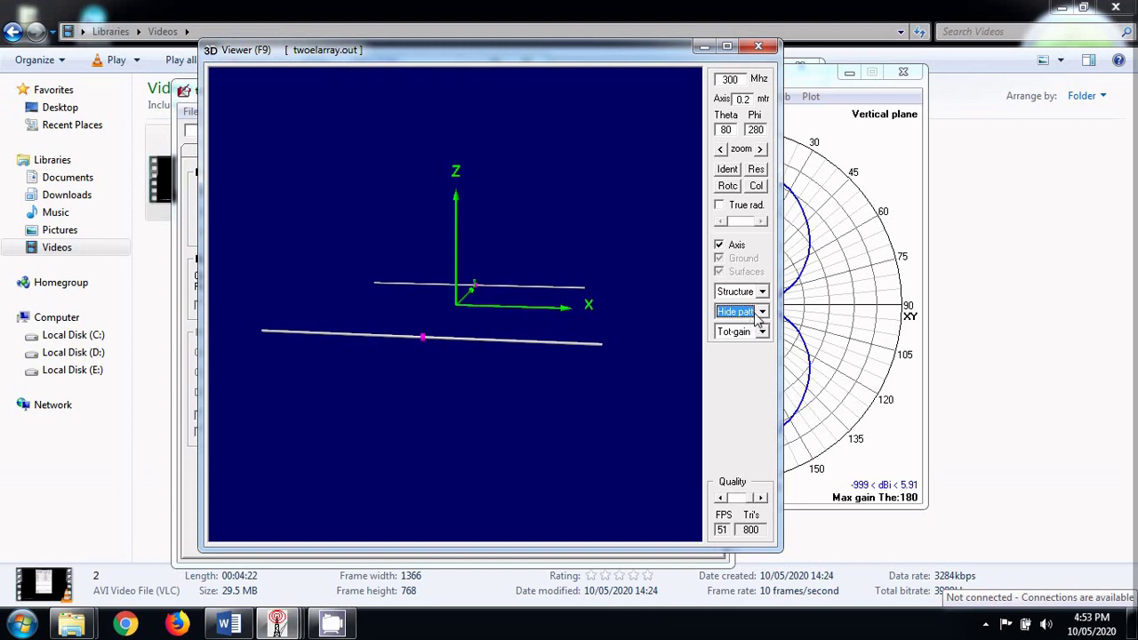
pyautogui.click(762, 312)
pyautogui.click(750, 353)
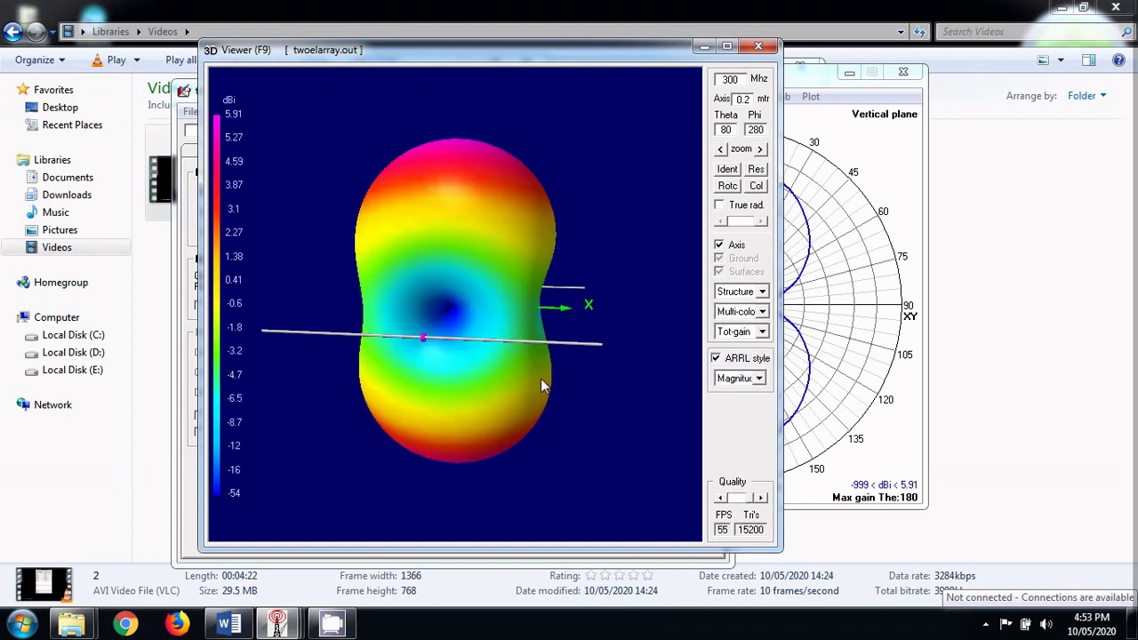
# Rotate the multicolour 3D pattern from several angles, compare the polar plot, then minimize the viewer.
pyautogui.moveTo(538, 379); pyautogui.dragTo(683, 325)
pyautogui.click(866, 220)
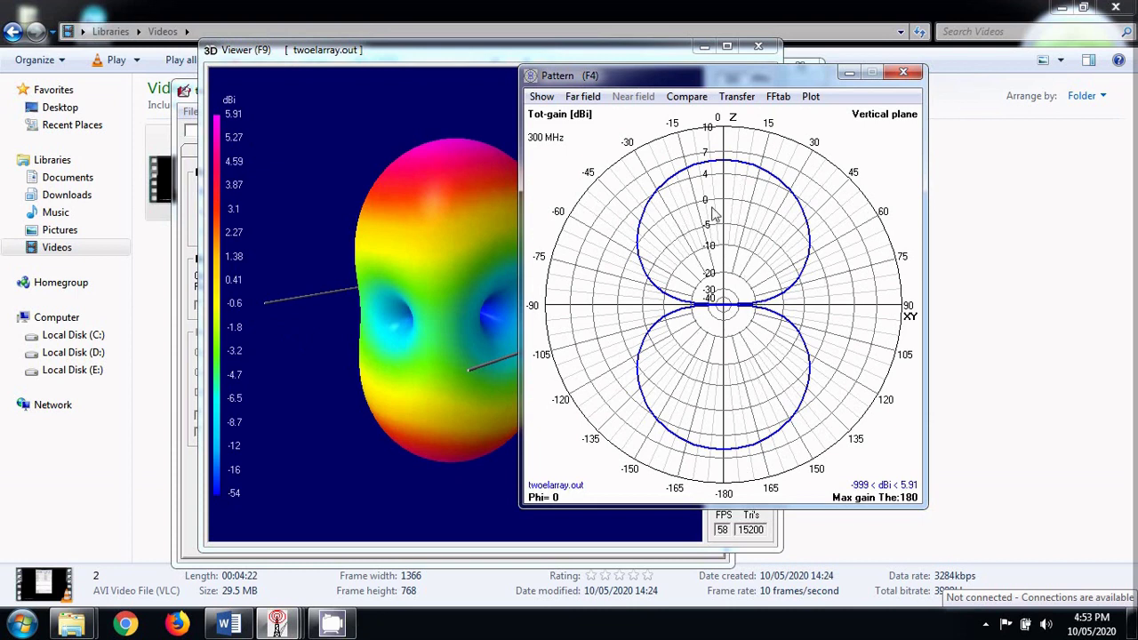
pyautogui.click(357, 132)
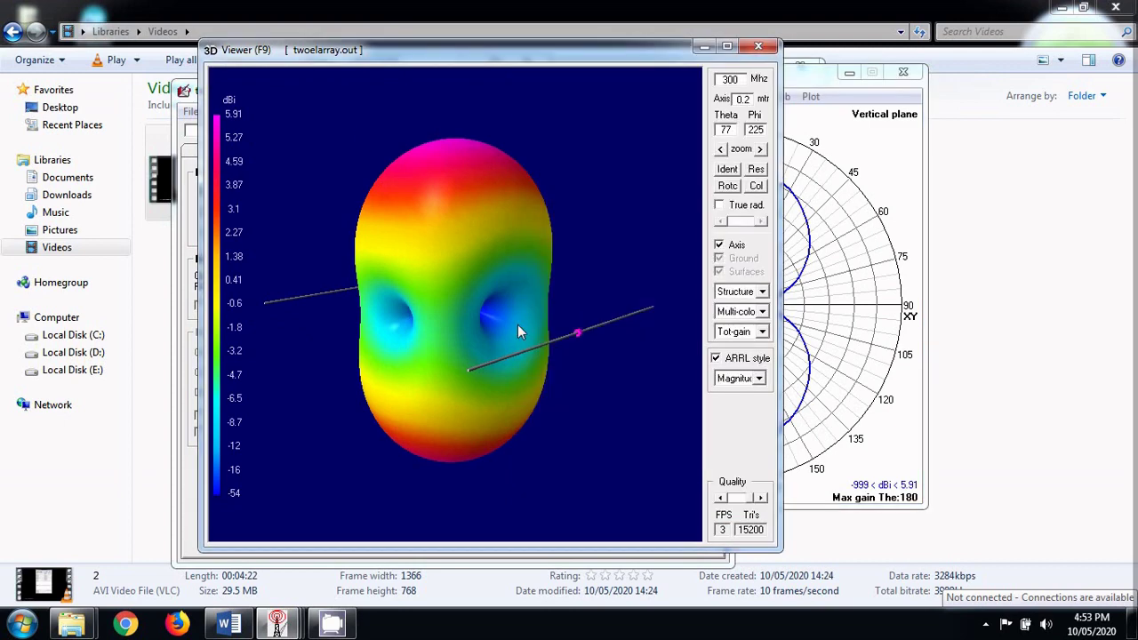
pyautogui.moveTo(504, 324); pyautogui.dragTo(346, 314)
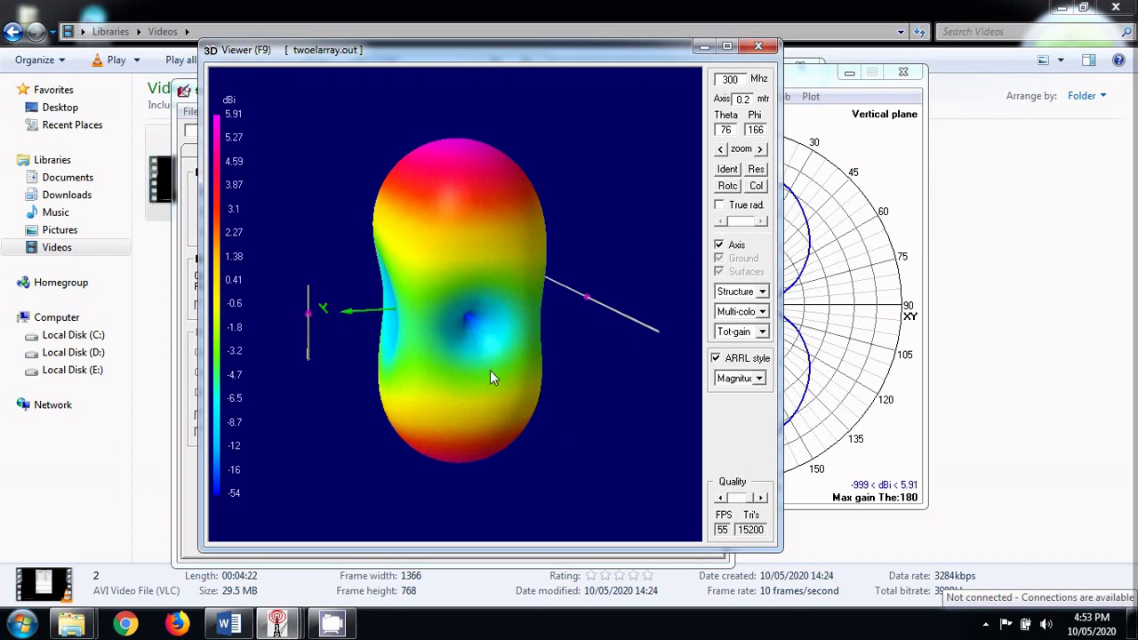
pyautogui.moveTo(493, 378); pyautogui.dragTo(593, 356)
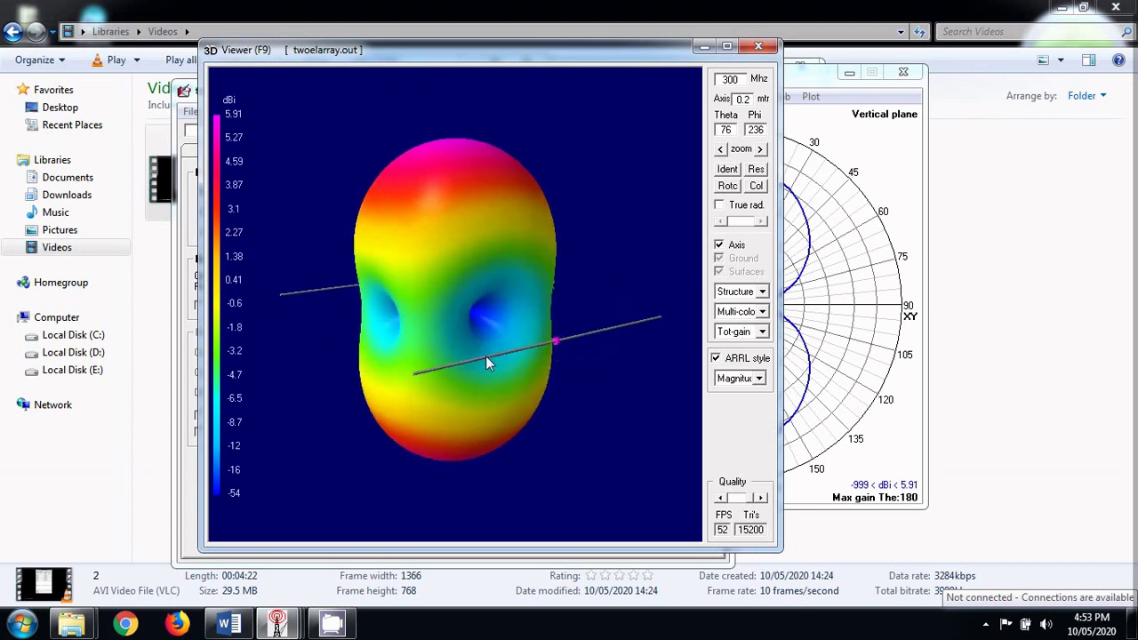
pyautogui.moveTo(486, 360); pyautogui.dragTo(434, 367)
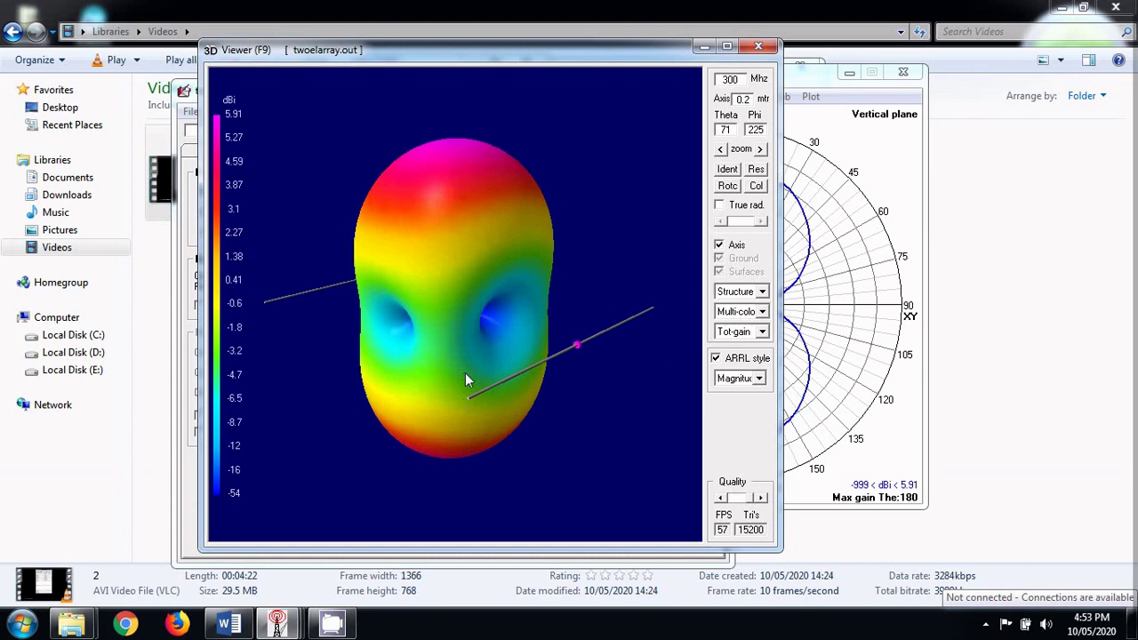
pyautogui.moveTo(465, 372); pyautogui.dragTo(463, 406)
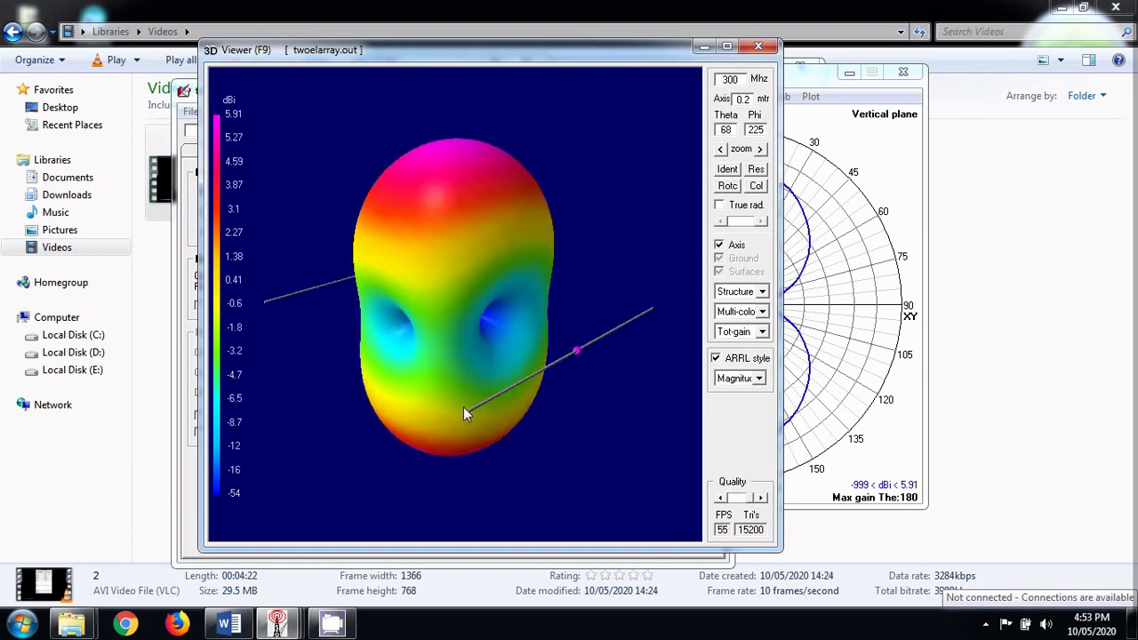
pyautogui.click(702, 49)
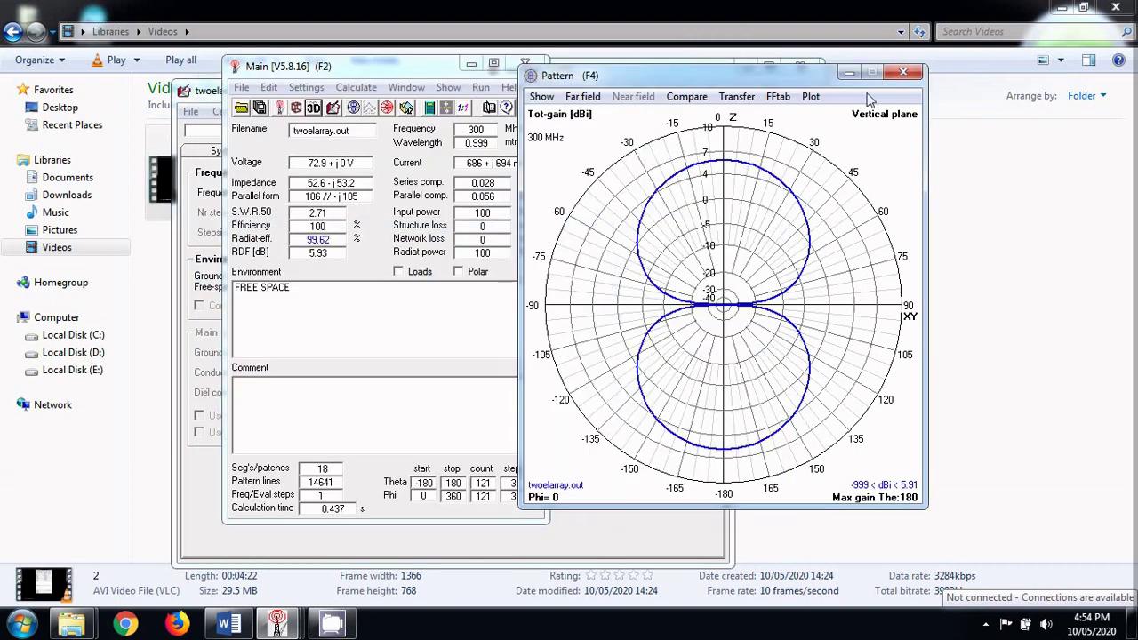
# Set the second source back to real -1 at 180° phase and save the model.
pyautogui.click(905, 72)
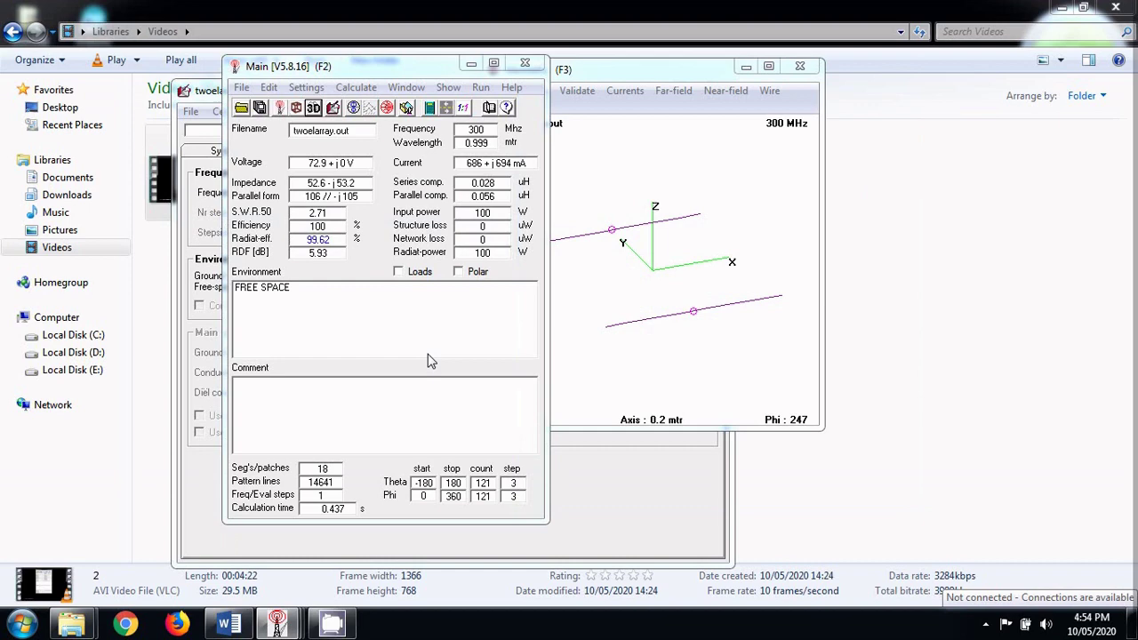
pyautogui.click(429, 324)
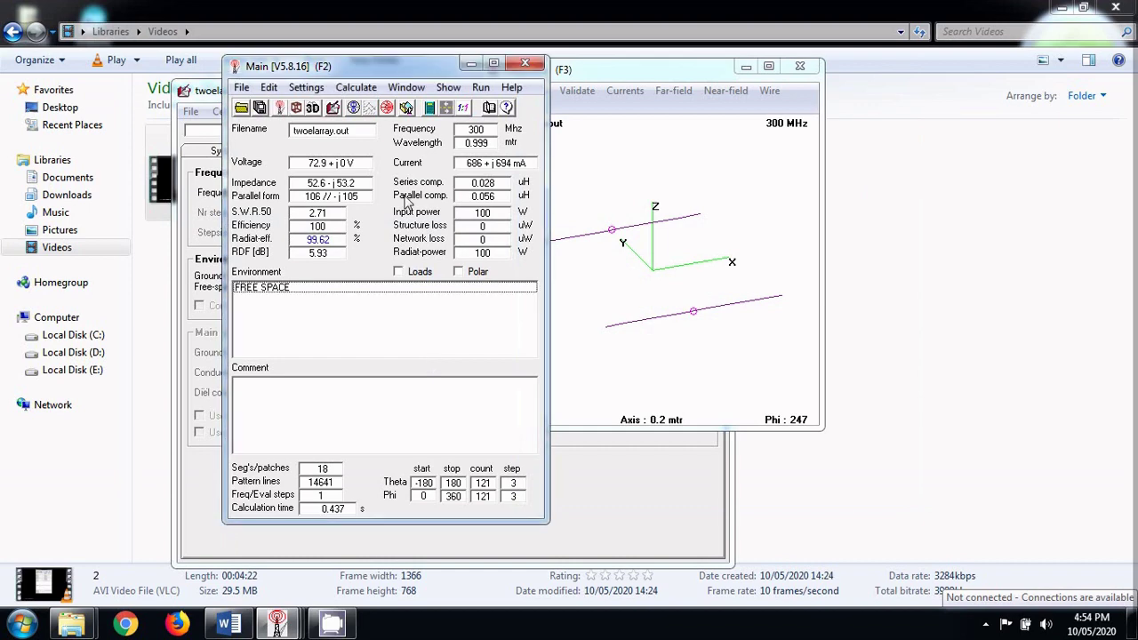
pyautogui.click(333, 108)
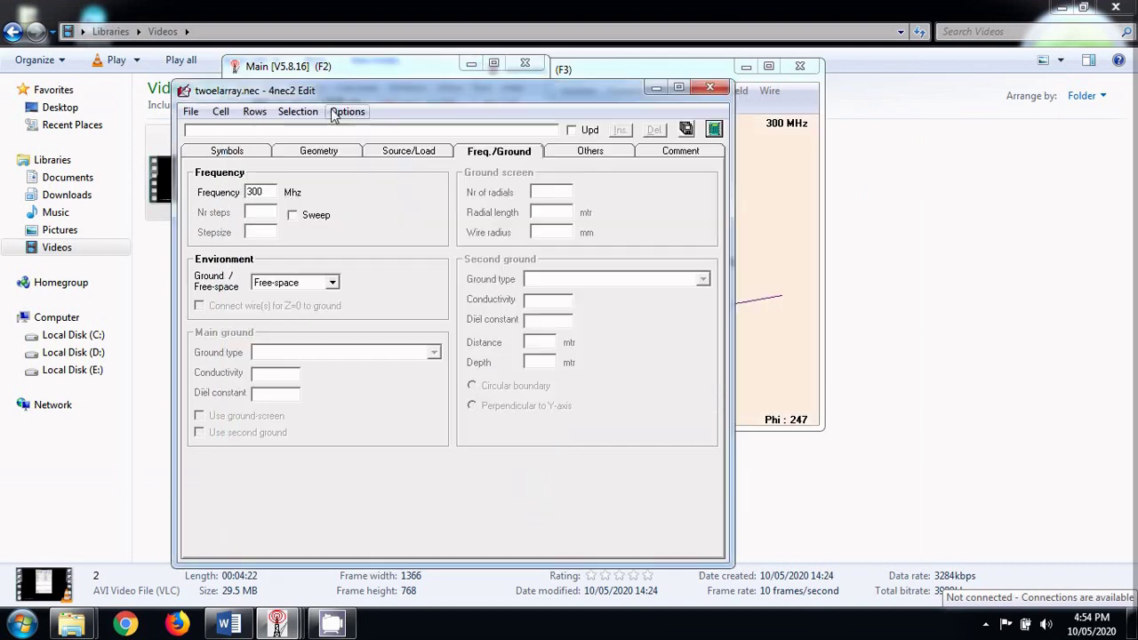
pyautogui.click(402, 151)
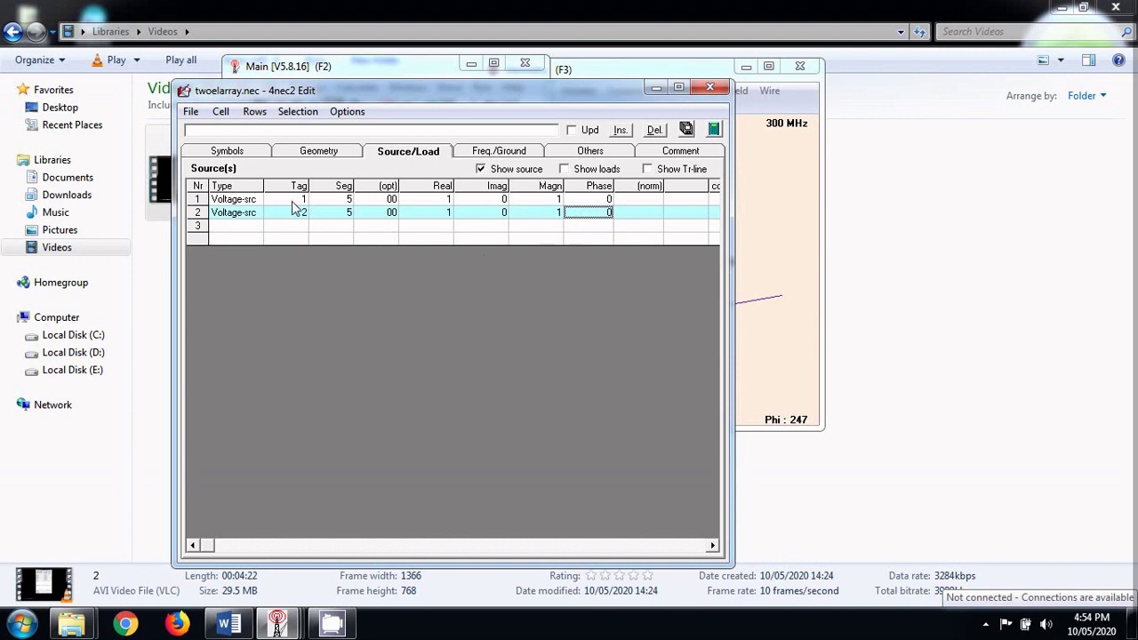
pyautogui.click(440, 216)
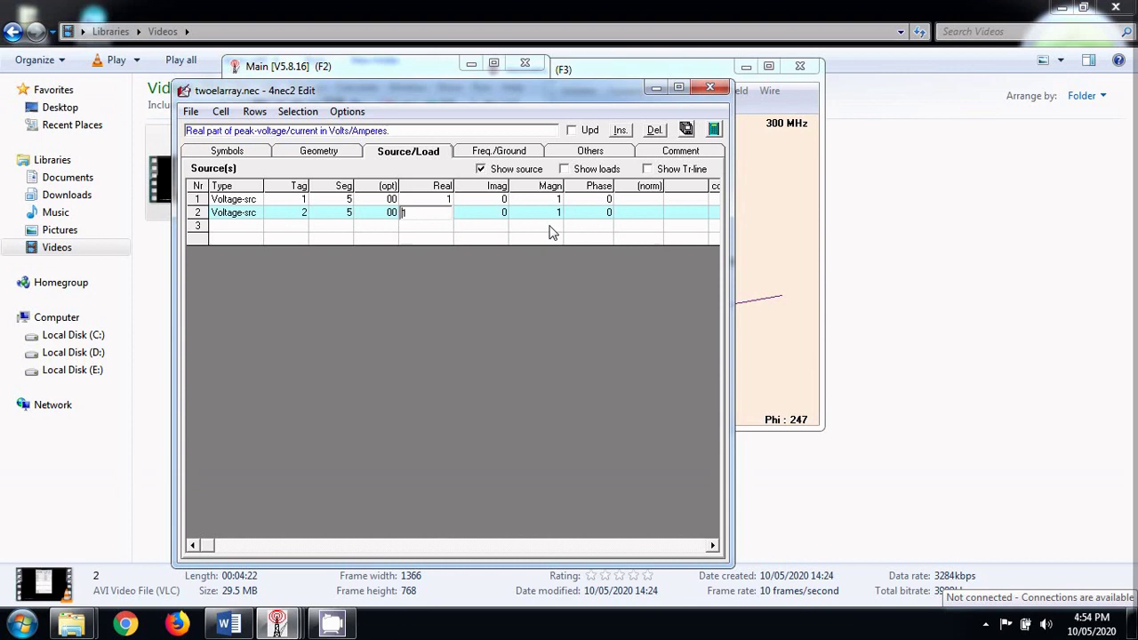
pyautogui.click(600, 214)
pyautogui.write('180')
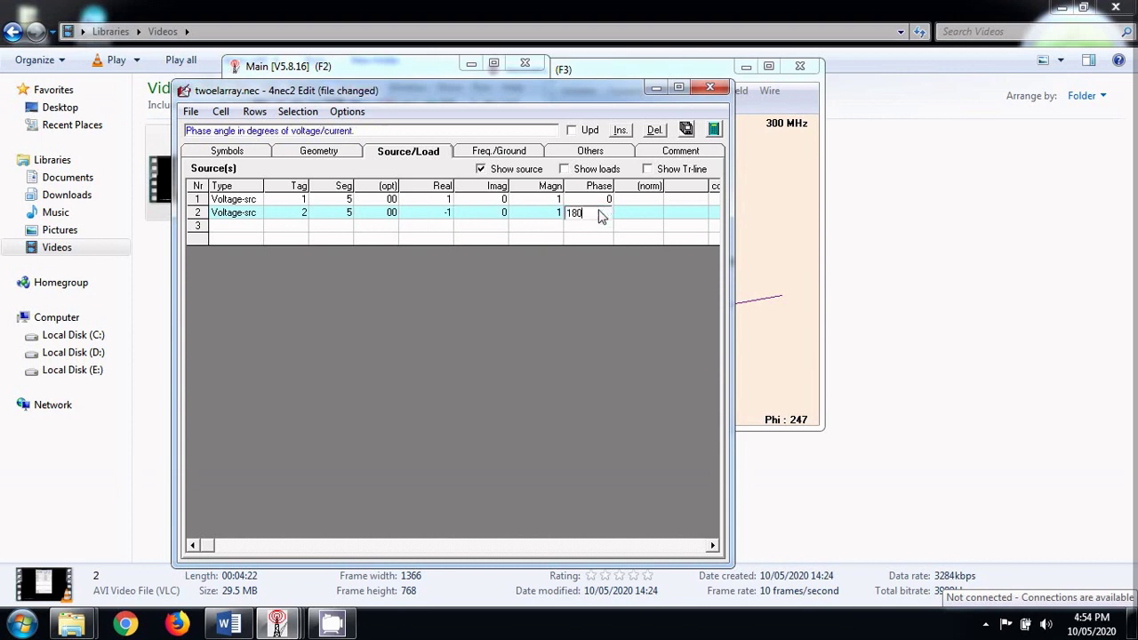
pyautogui.press('Return')
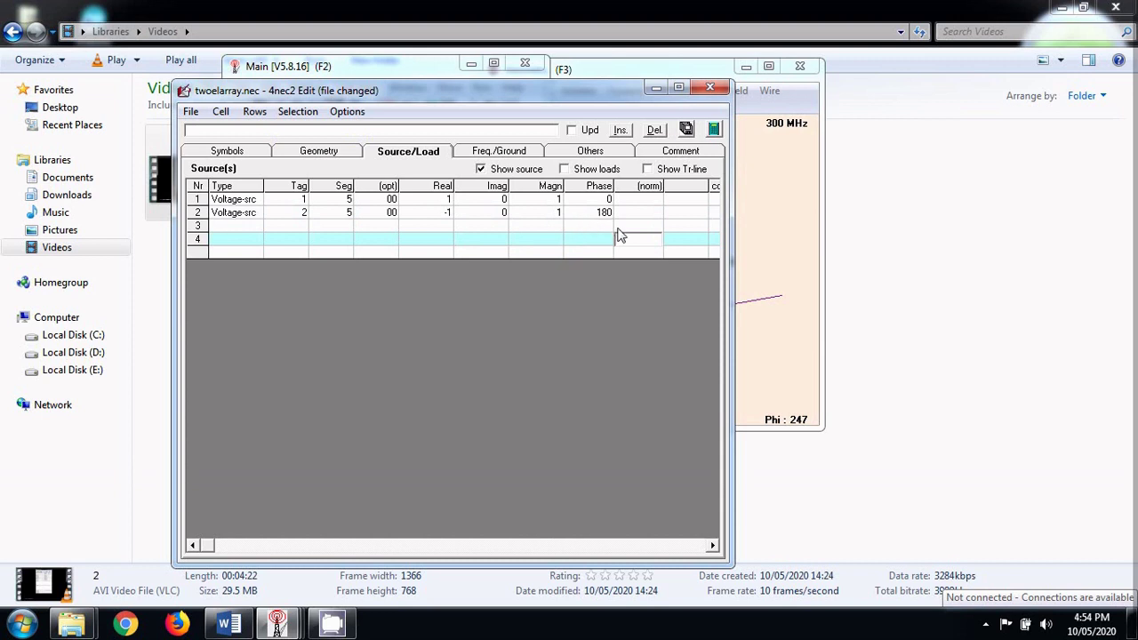
pyautogui.click(687, 130)
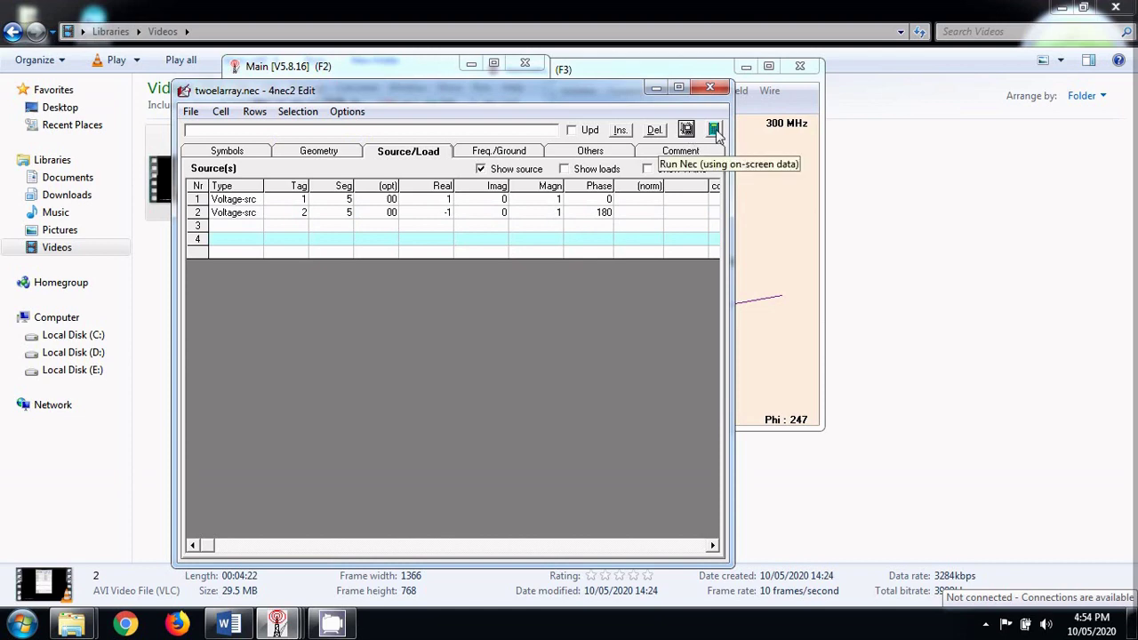
pyautogui.click(715, 130)
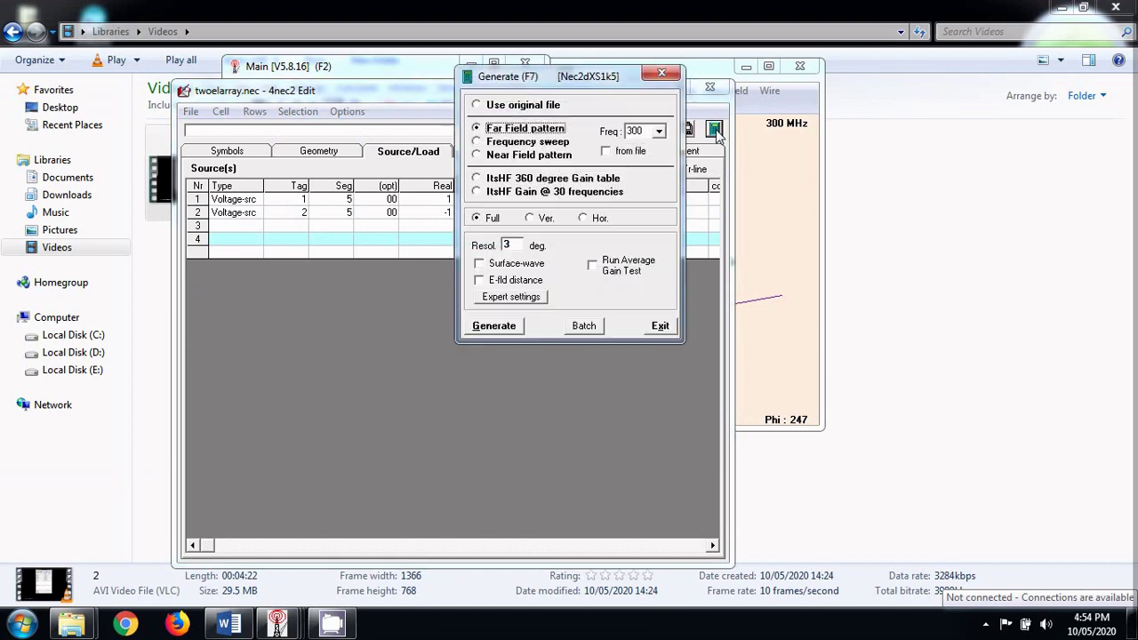
# Generate the end-fire far-field pattern (peak 4.42 dBi) and open the 3D viewer.
pyautogui.click(503, 329)
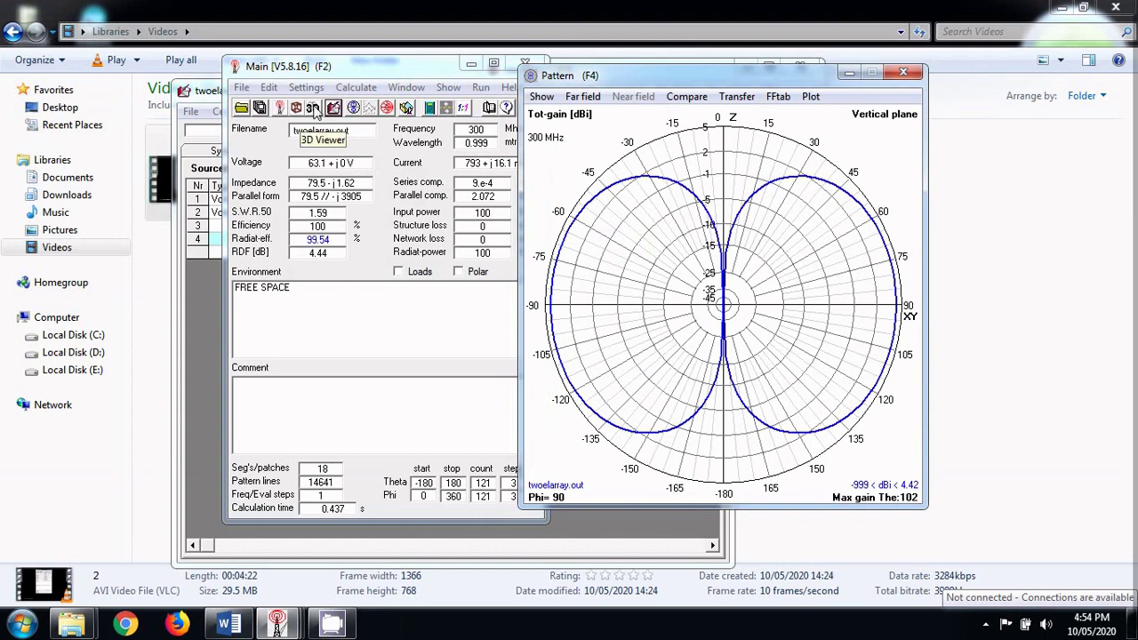
pyautogui.click(313, 106)
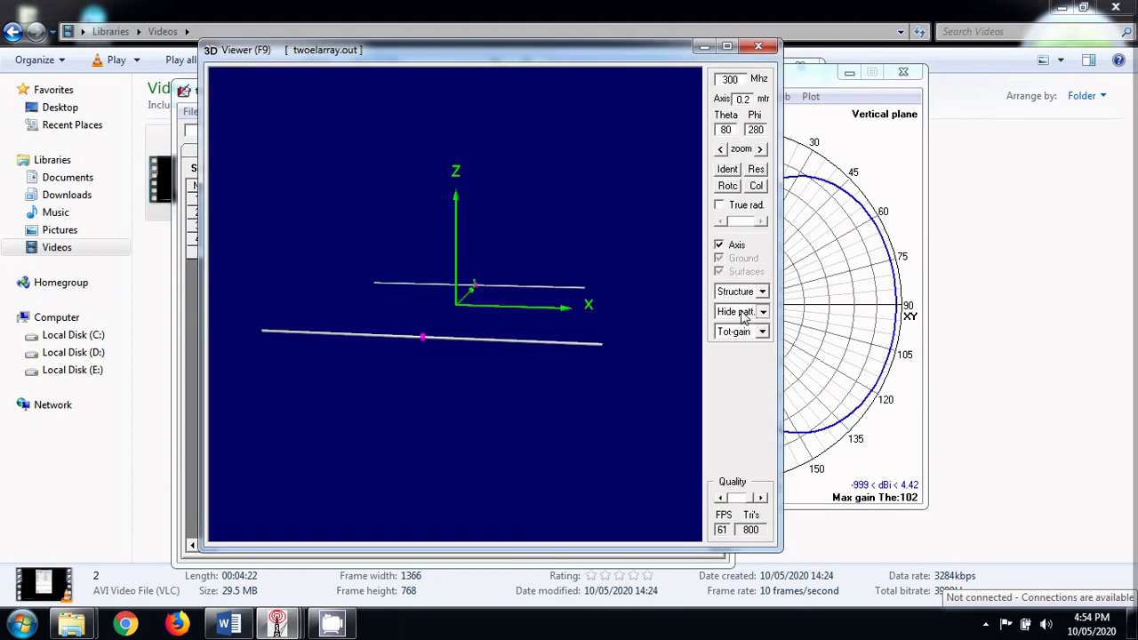
# Switch the 3D pattern to Multi-color and rotate it to inspect the end-fire lobes.
pyautogui.click(744, 313)
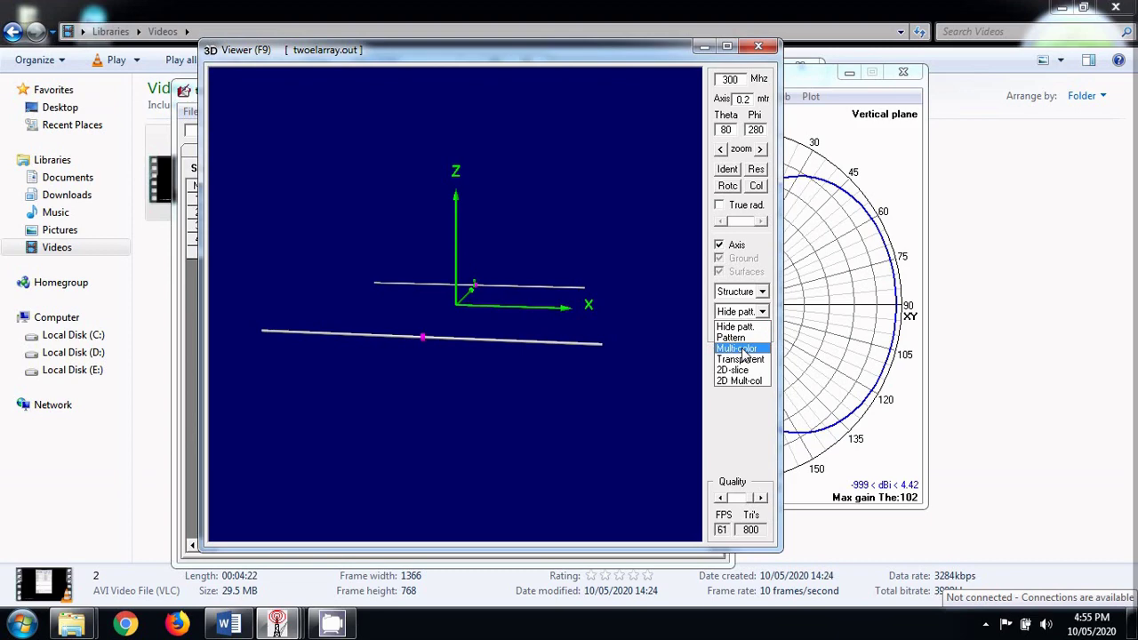
pyautogui.click(742, 349)
pyautogui.moveTo(546, 357); pyautogui.dragTo(256, 425)
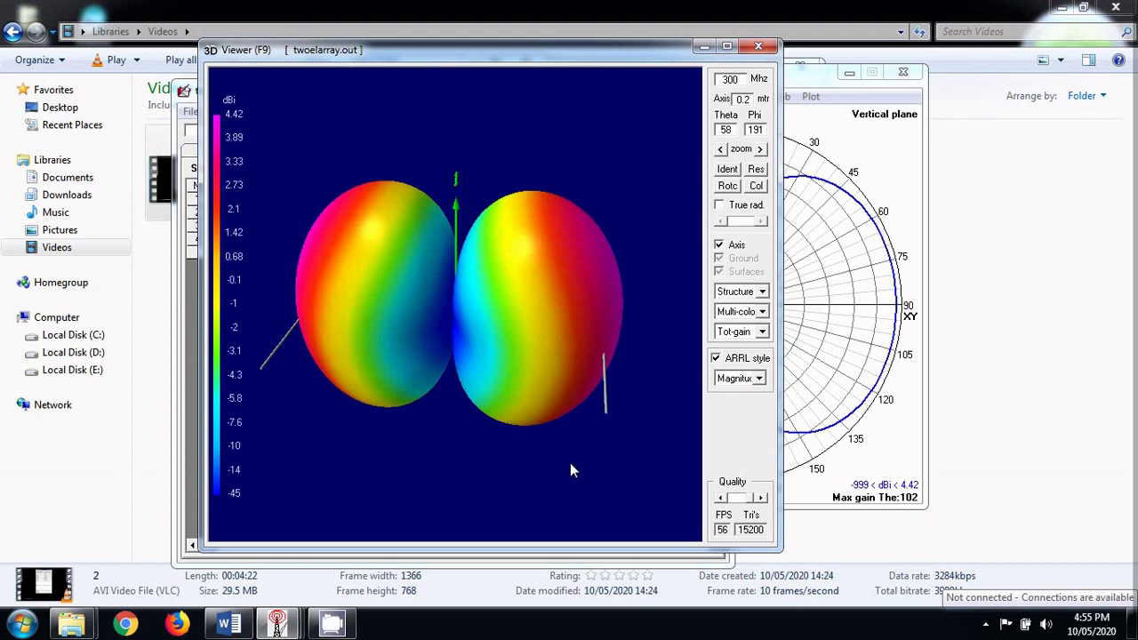
pyautogui.moveTo(571, 463); pyautogui.dragTo(501, 438)
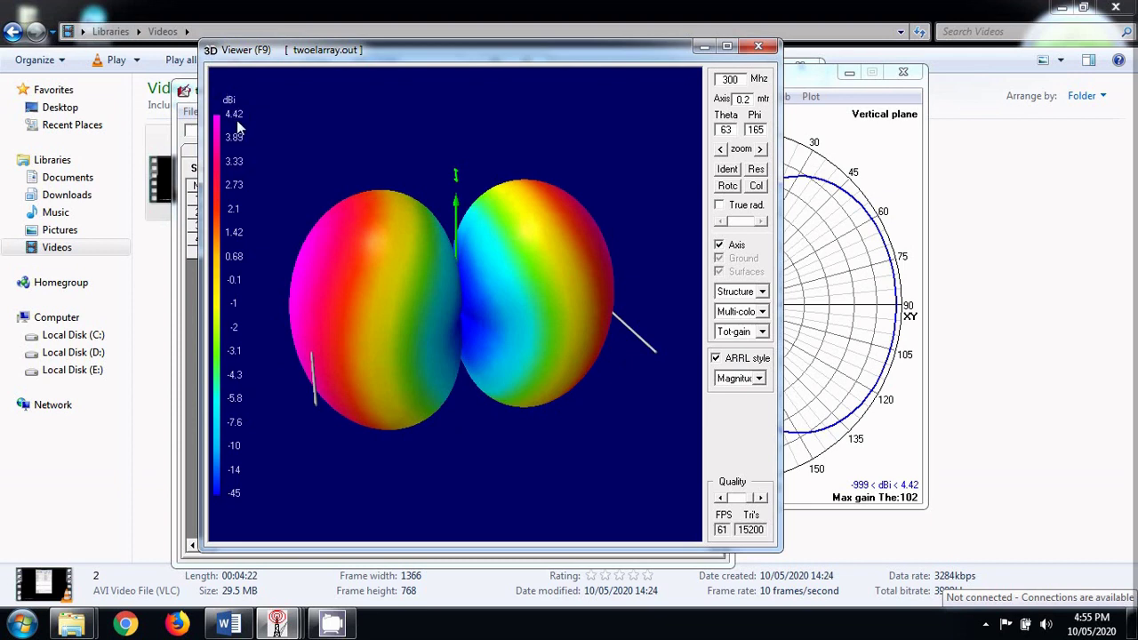
# Minimize the 3D viewer and polar plot, then bring the twoelarray Geometry window forward.
pyautogui.click(702, 48)
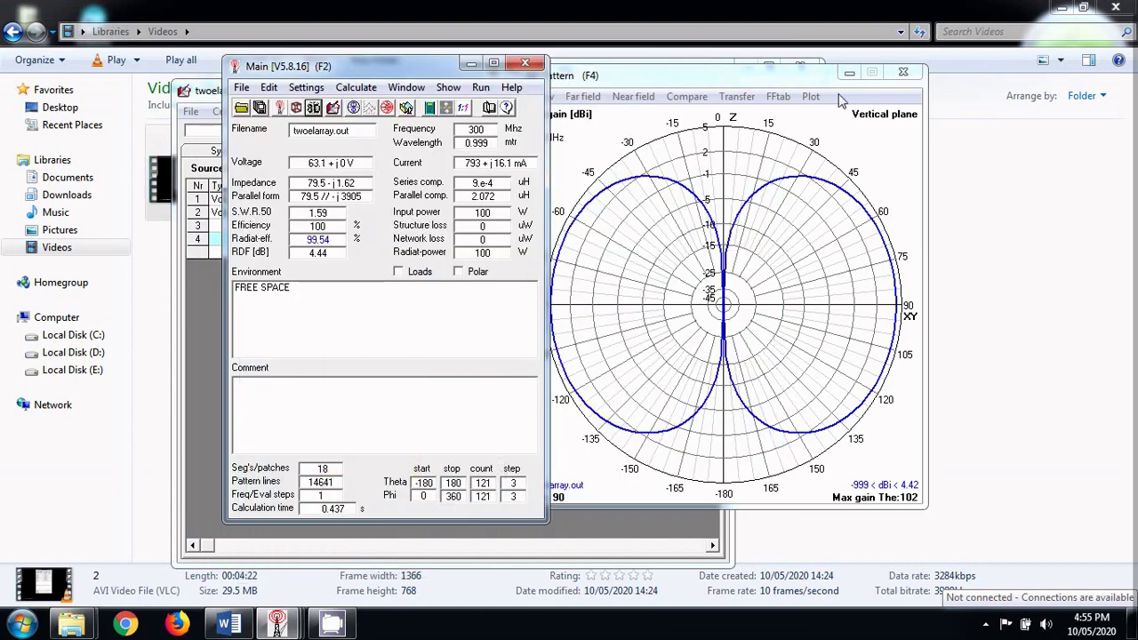
pyautogui.click(849, 77)
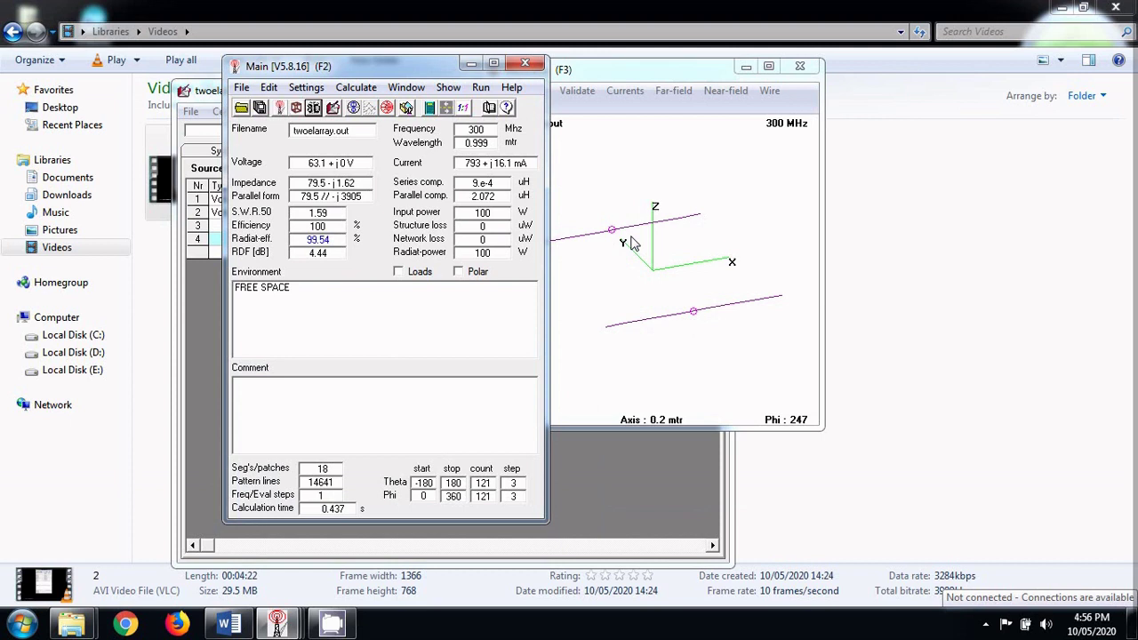
pyautogui.moveTo(645, 74); pyautogui.dragTo(831, 103)
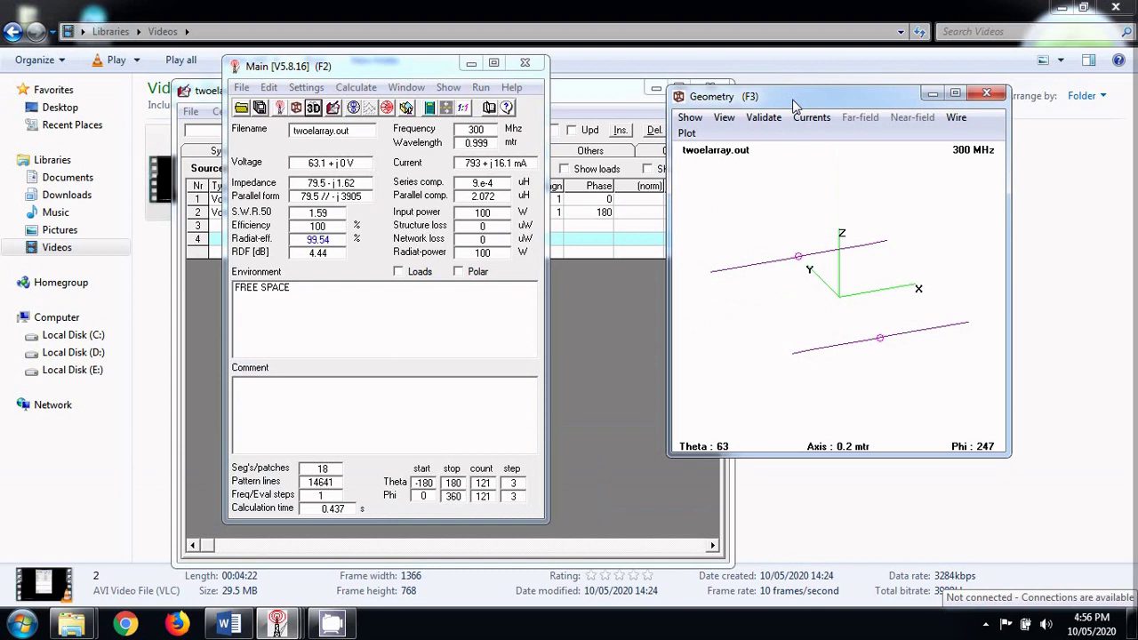